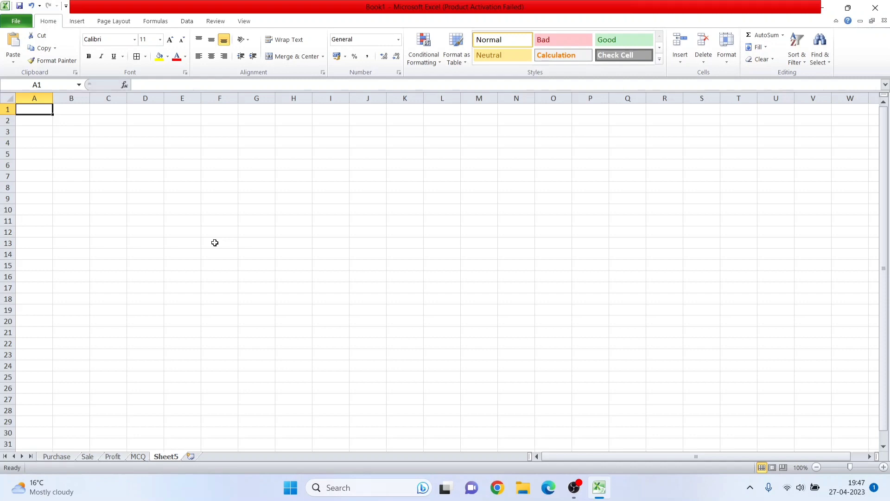
- Look through the Purchase, Sale and Profit sheets of the workbook
click(130, 155)
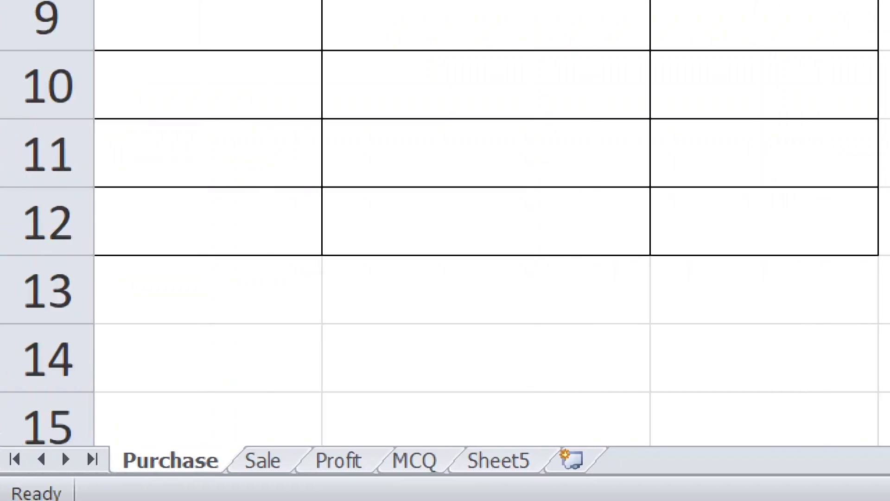
click(259, 465)
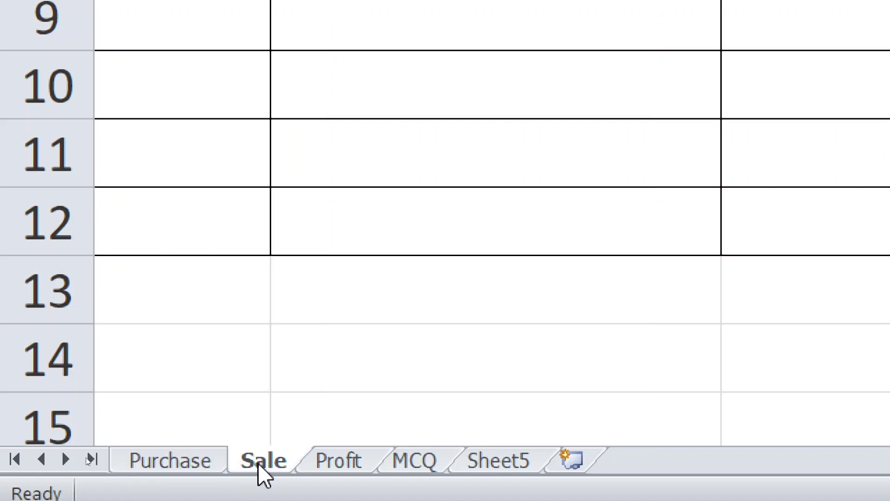
click(348, 462)
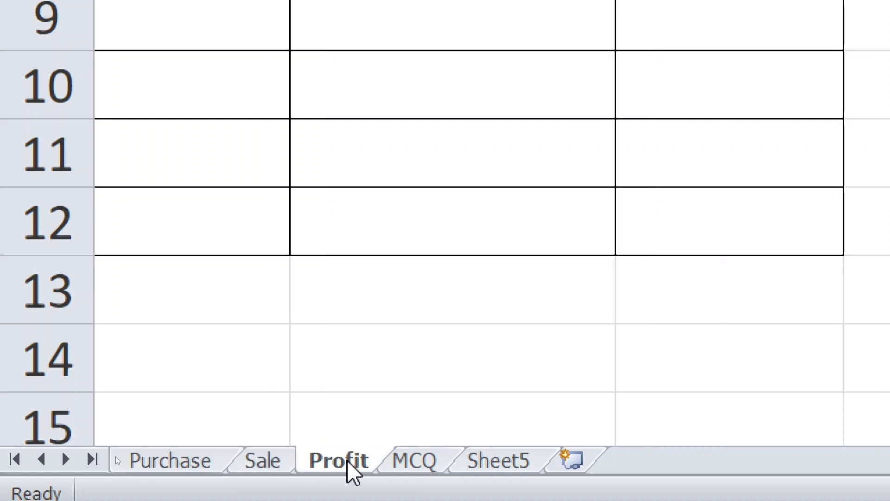
click(155, 462)
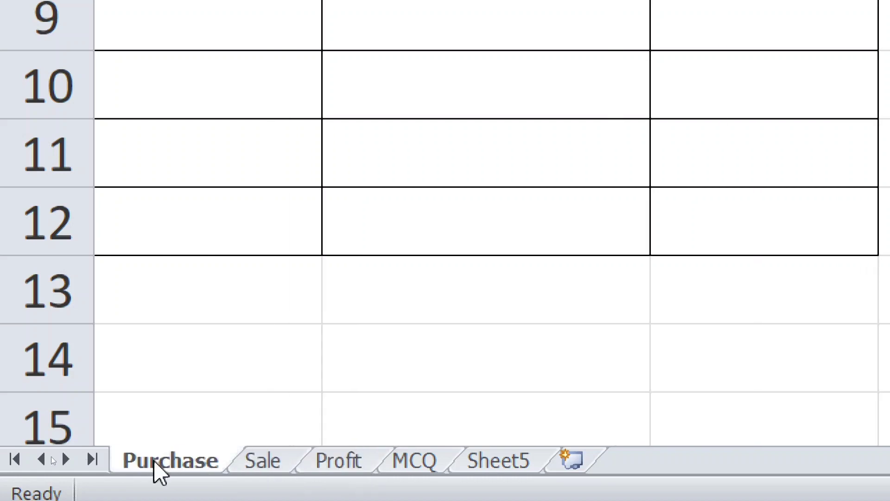
click(247, 463)
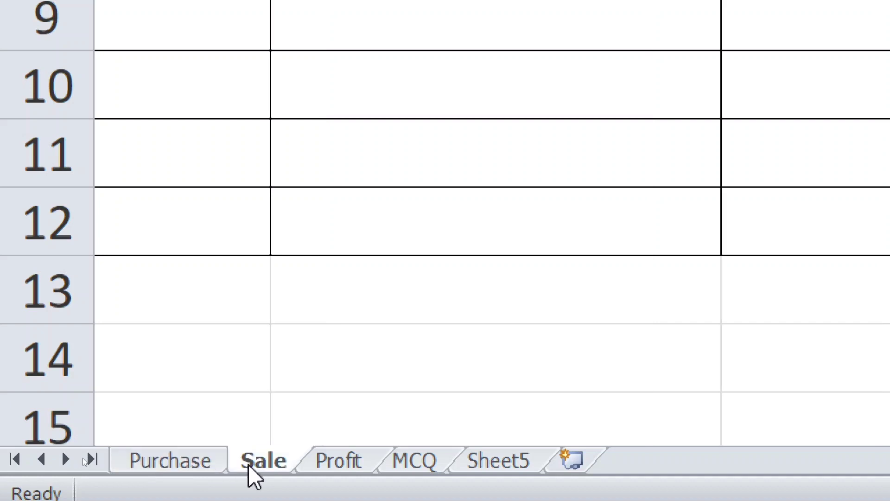
click(349, 464)
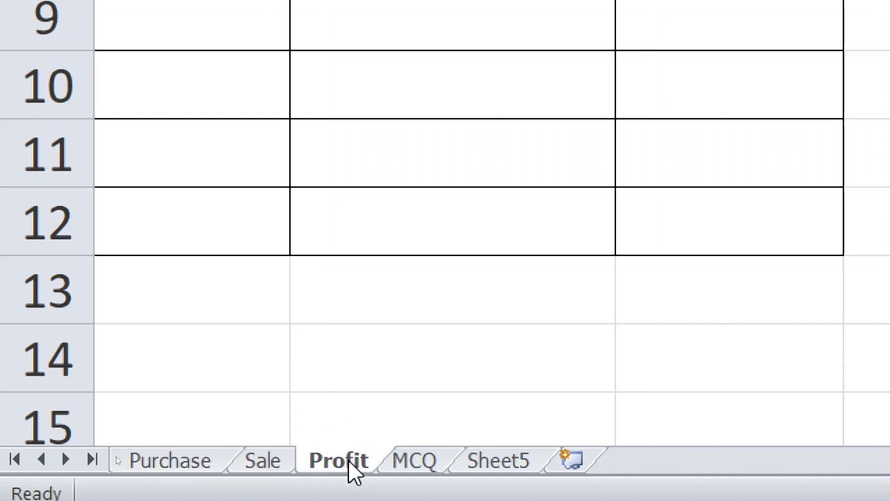
click(185, 464)
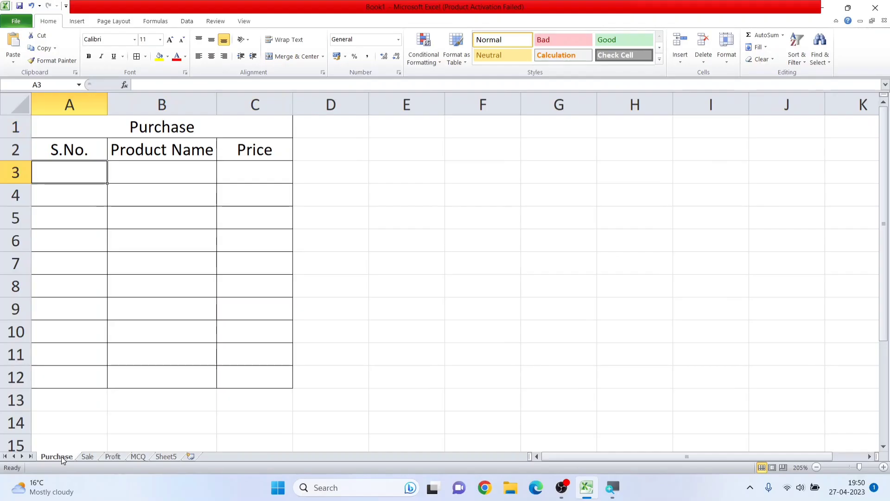
- Compare the table layout in A1:C12 across the Purchase, Sale and Profit sheets
drag(117, 137, 104, 383)
click(113, 262)
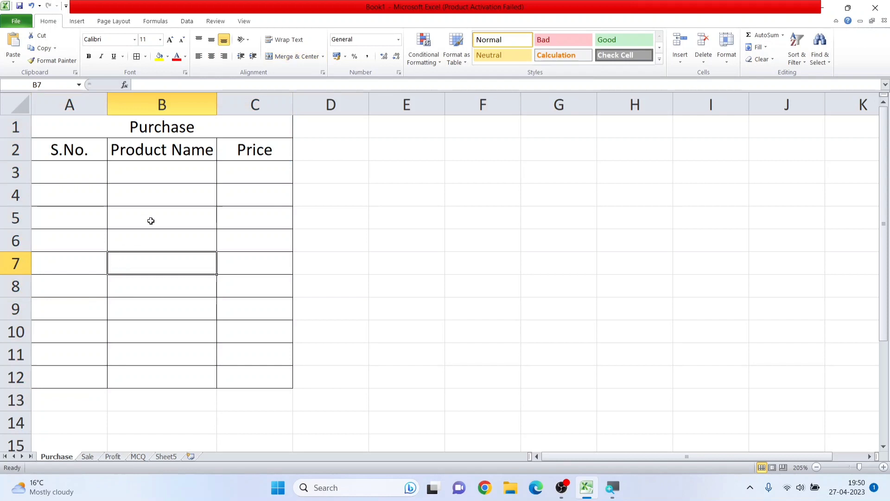
click(88, 455)
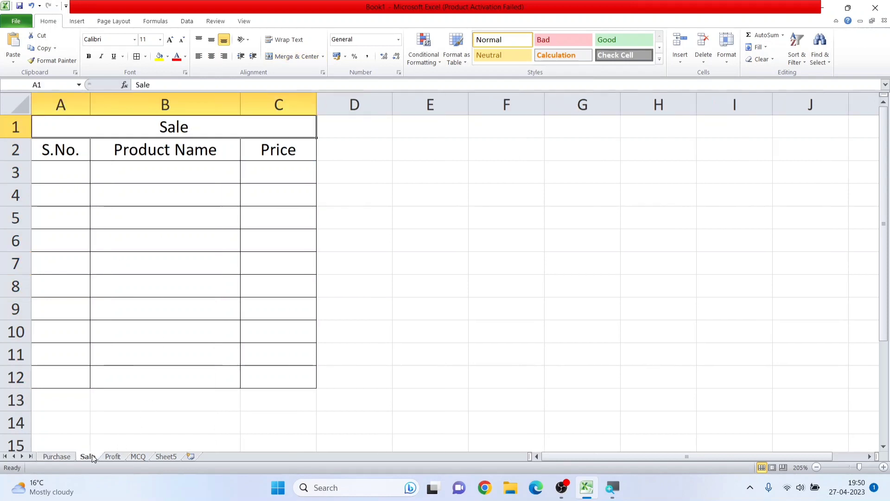
drag(165, 130, 129, 376)
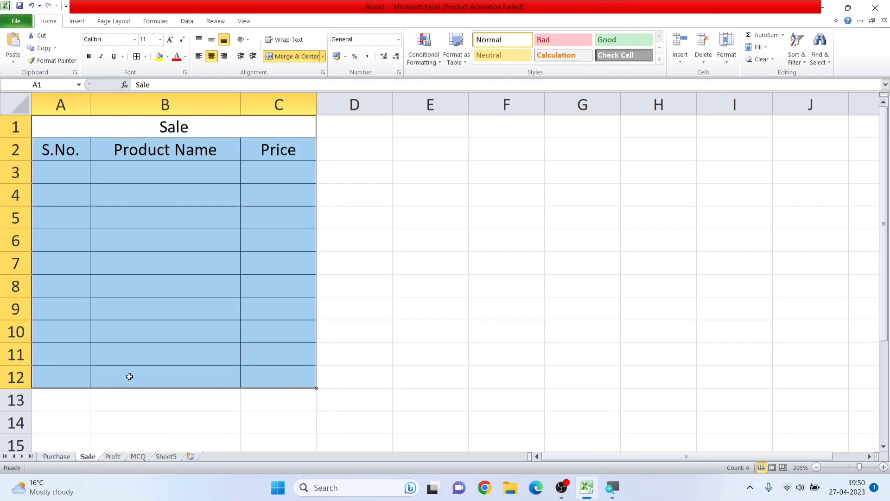
click(116, 458)
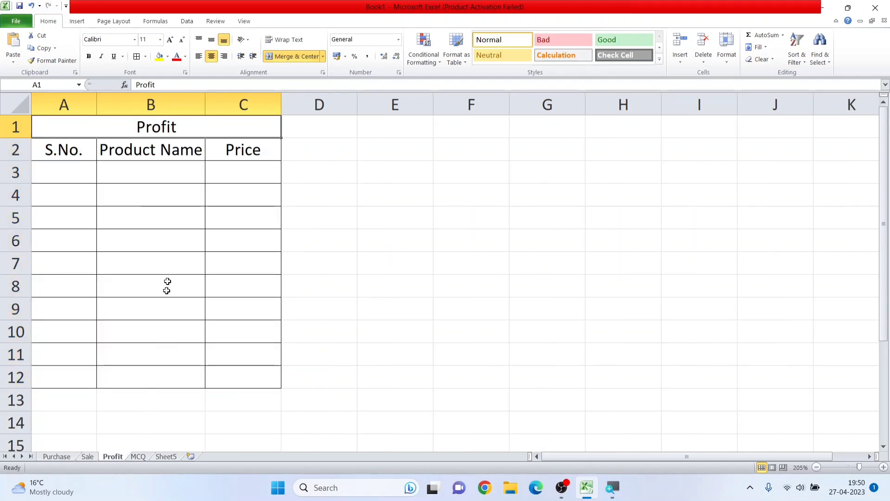
drag(130, 124, 114, 373)
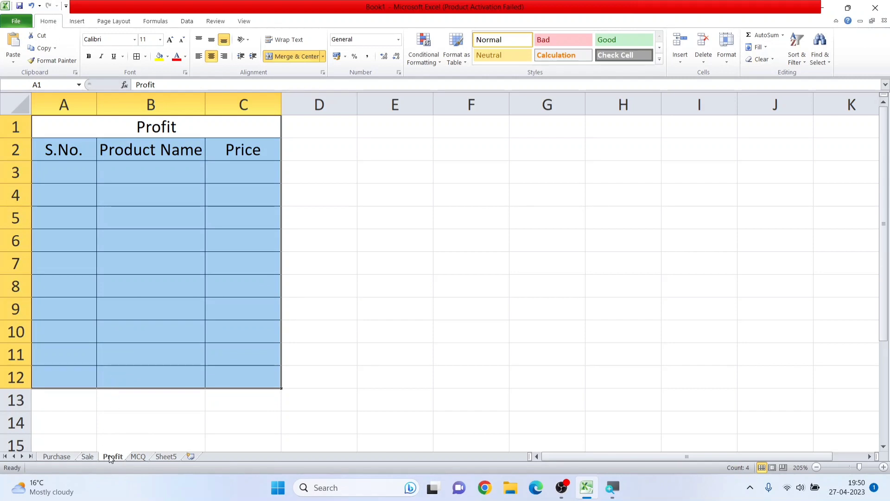
click(153, 327)
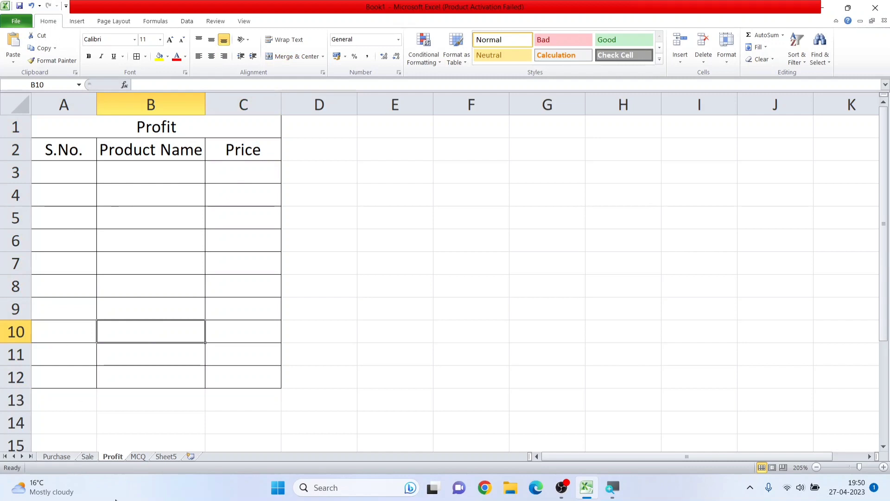
click(50, 456)
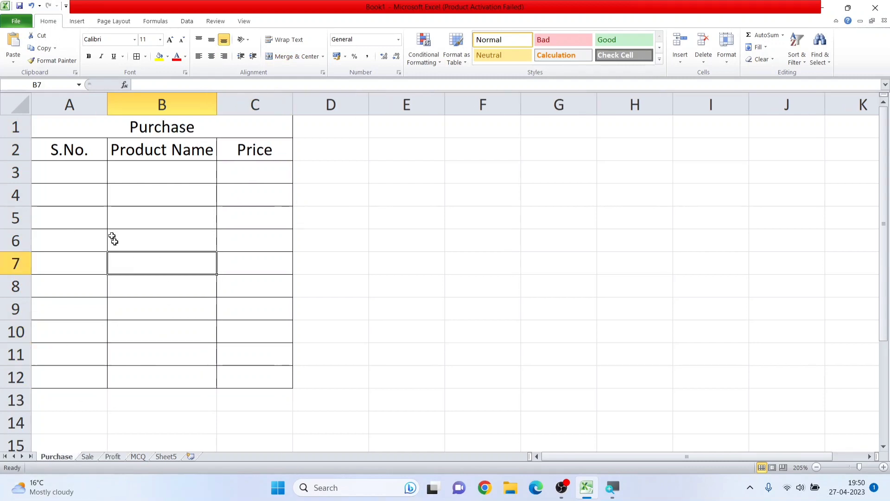
click(84, 166)
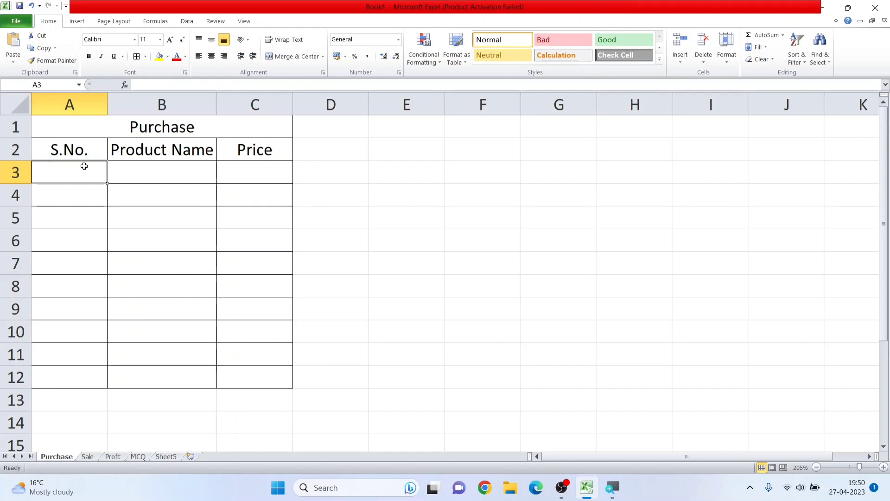
click(89, 456)
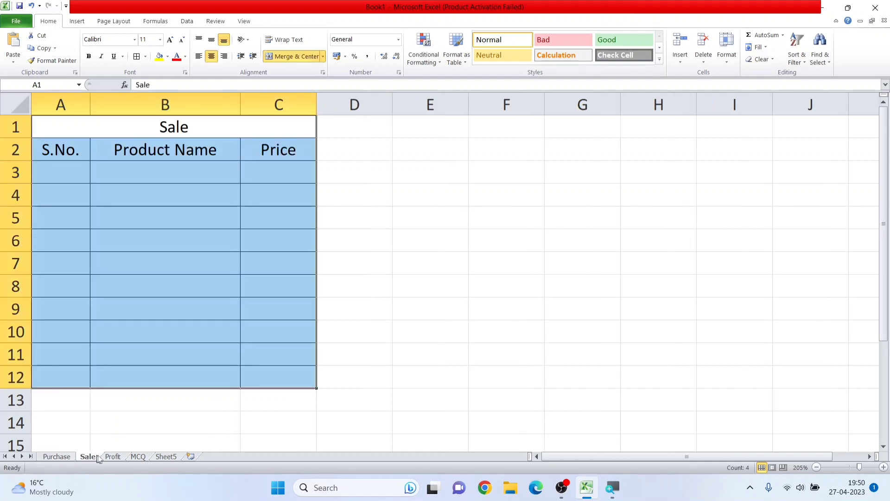
click(111, 457)
click(87, 456)
click(56, 456)
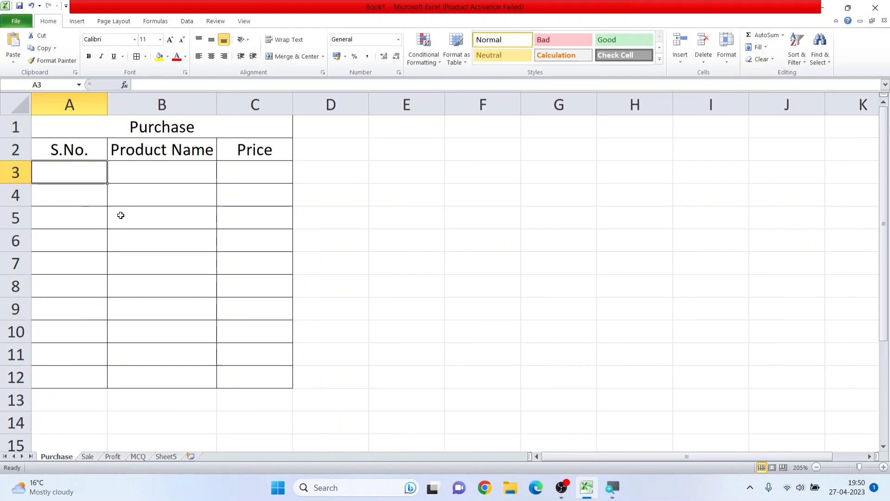
click(61, 218)
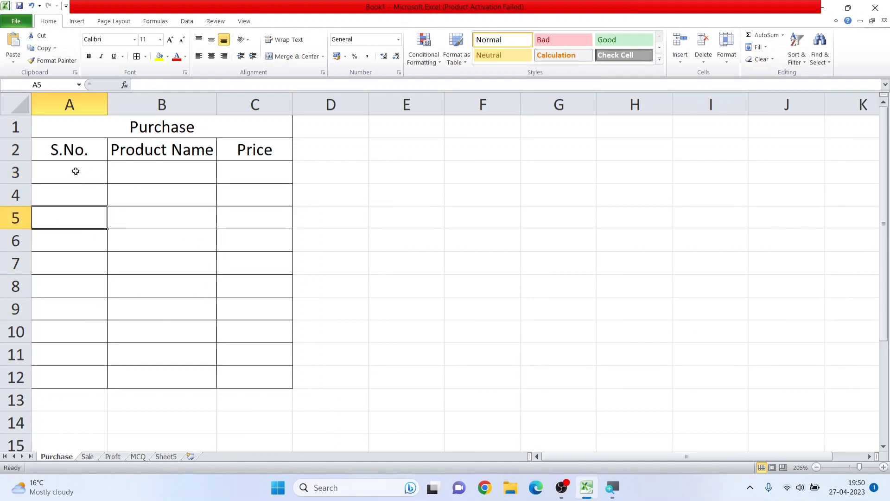
- Enter serial numbers 1 to 10 in A3:A12 with the Purchase, Sale and Profit sheets grouped
click(76, 171)
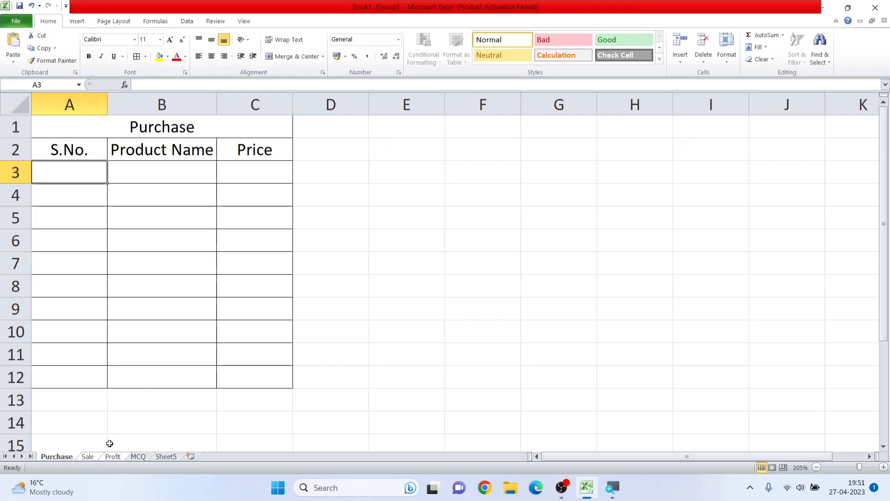
click(46, 487)
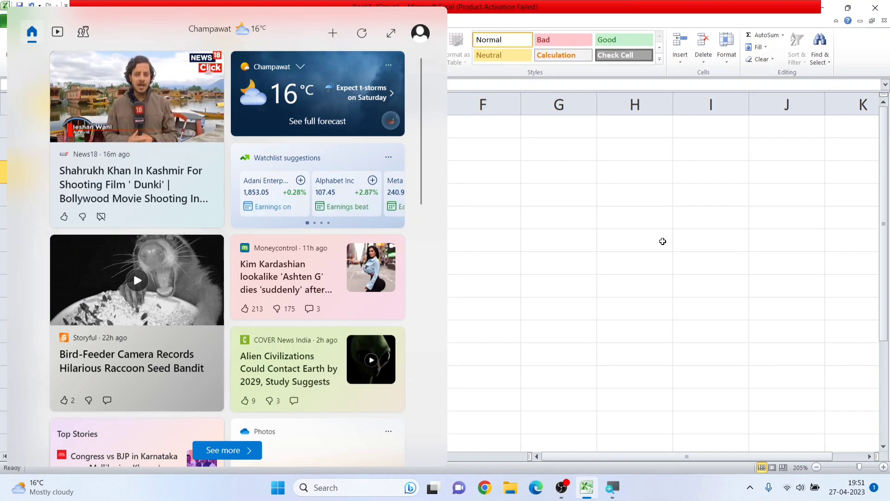
click(663, 241)
click(76, 177)
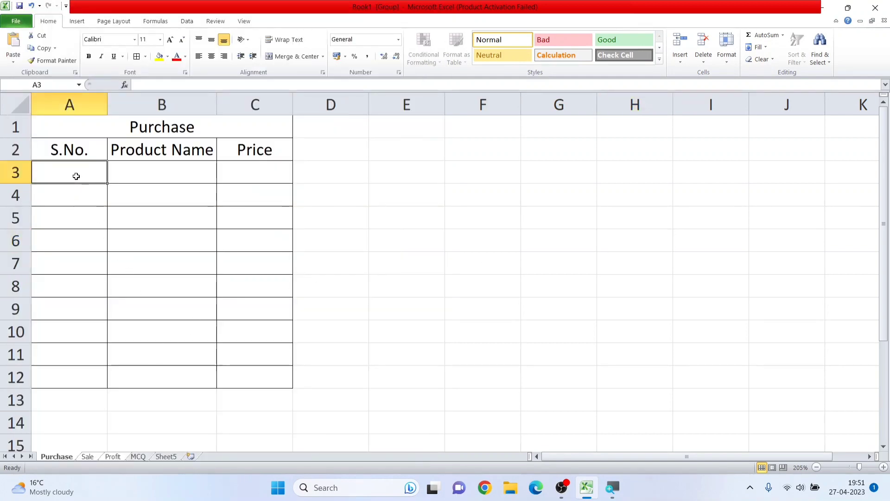
text(1)
key(Return)
text(2)
key(Return)
text(3)
key(Return)
text(4)
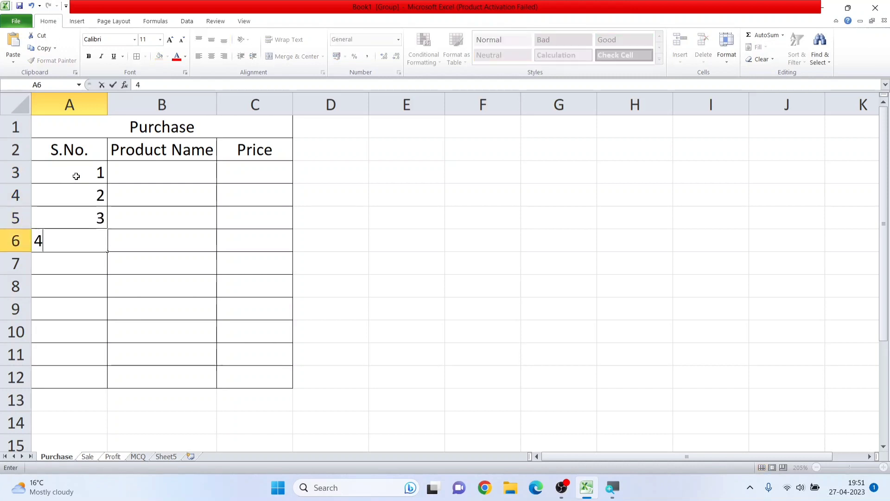
key(Return)
text(5)
key(Return)
text(6)
key(Return)
text(7)
key(Return)
text(8)
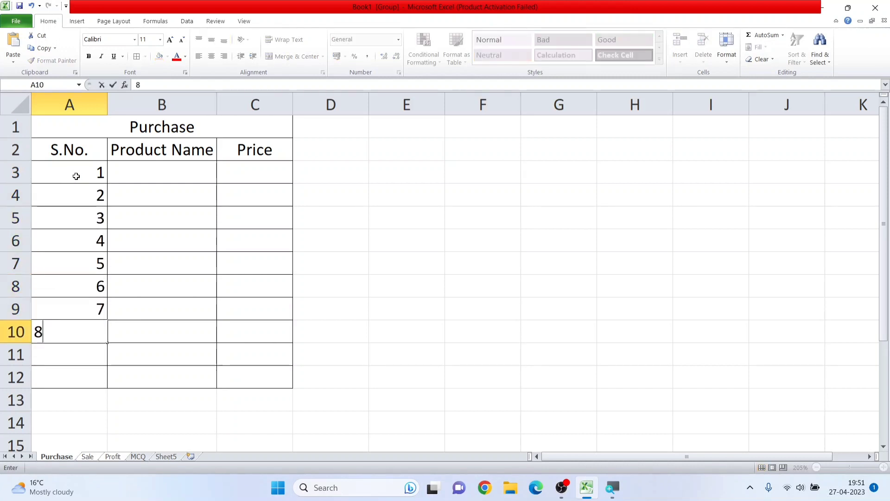
key(Return)
text(9)
key(Return)
text(10)
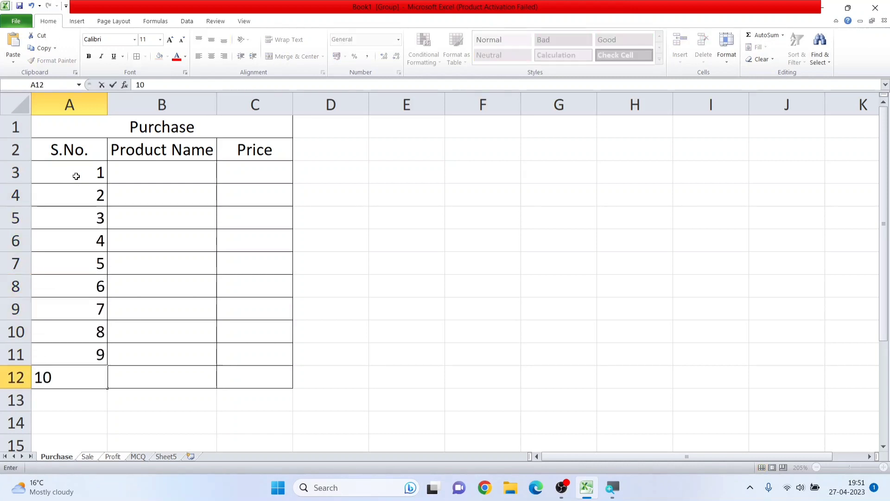
click(144, 211)
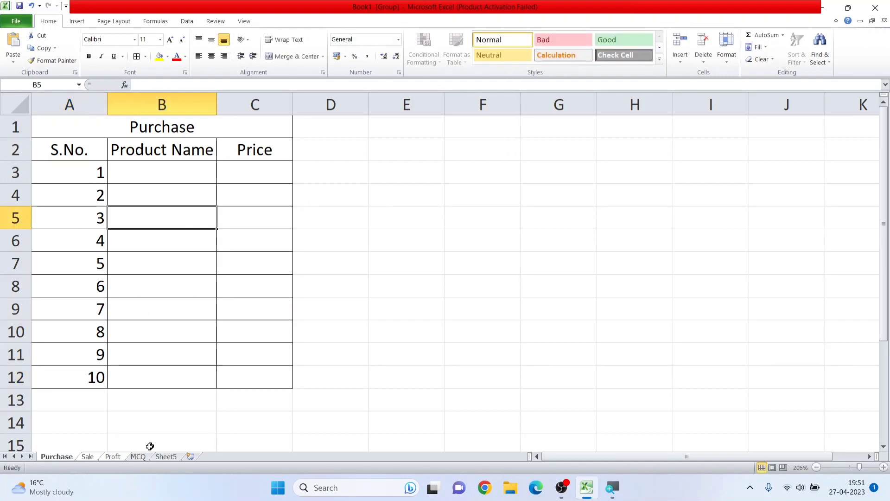
- Check the S.No. column on the Sale and Profit sheets, then return to the Purchase sheet
click(88, 457)
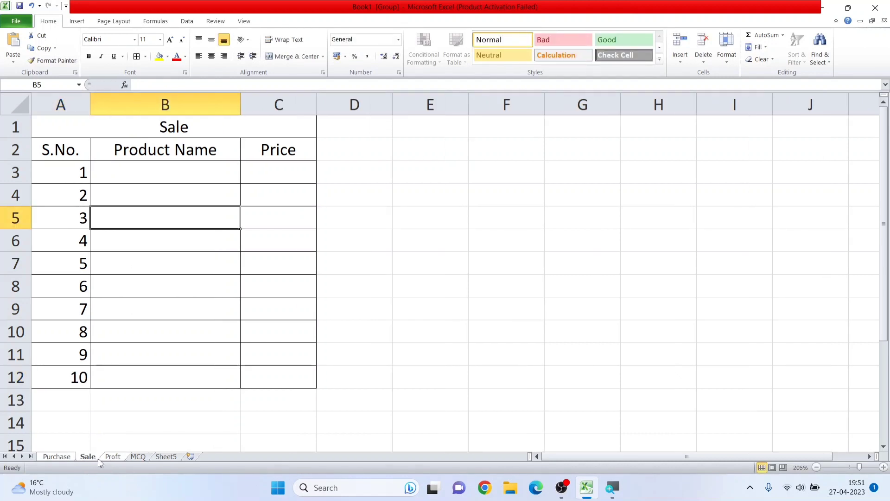
click(111, 457)
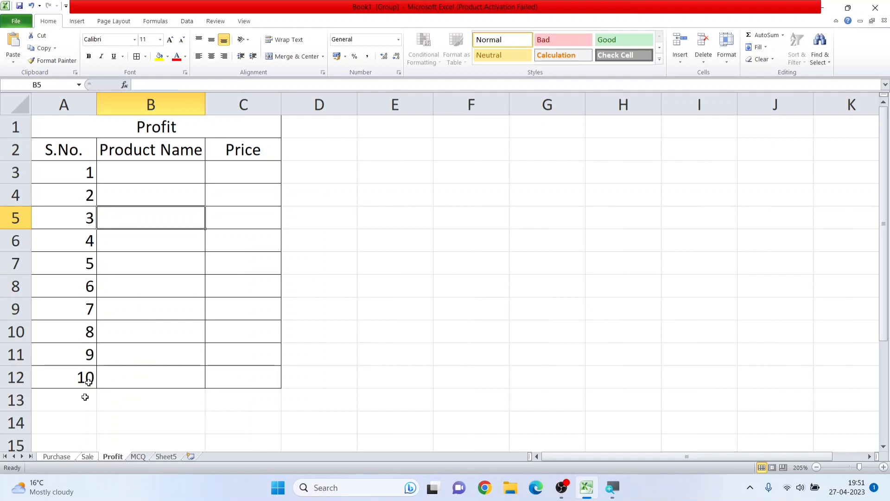
click(66, 457)
- Enter the product names Keyboard, Mouse, HDD and SSD in B3:B6 of the grouped sheets, working from the Profit sheet
click(180, 175)
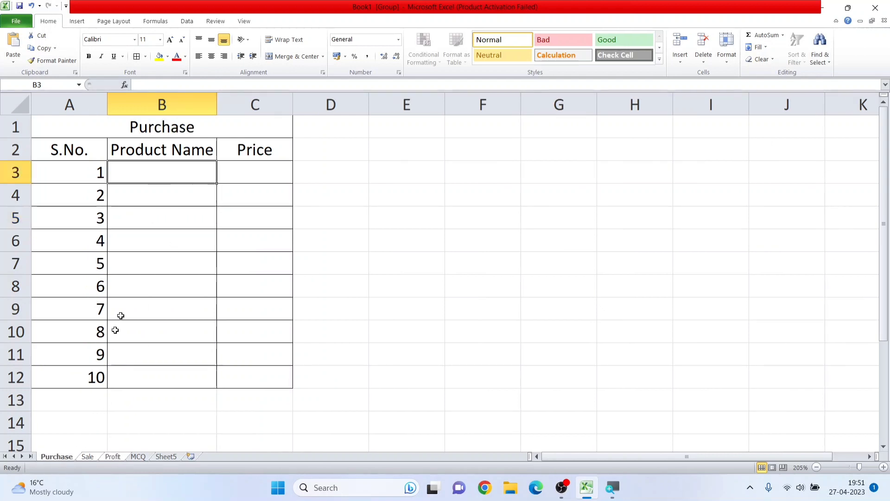
click(110, 457)
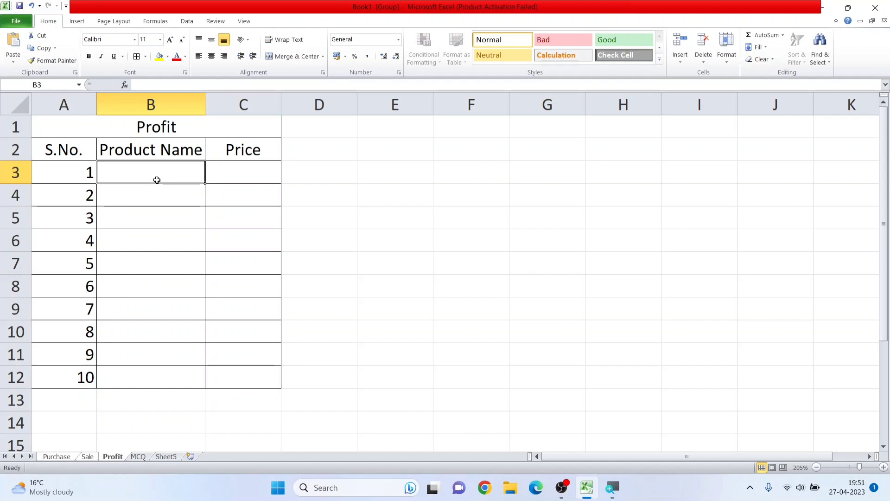
text(Keyboa)
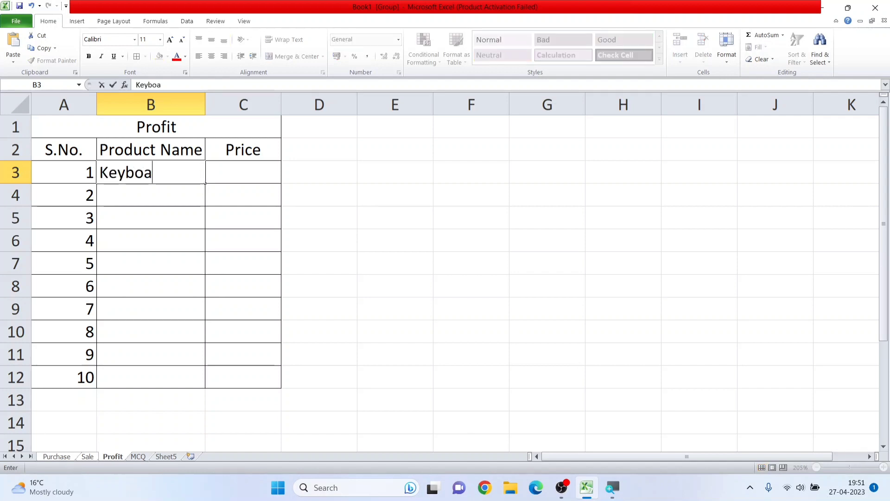
text(rd)
key(Return)
text(Mou)
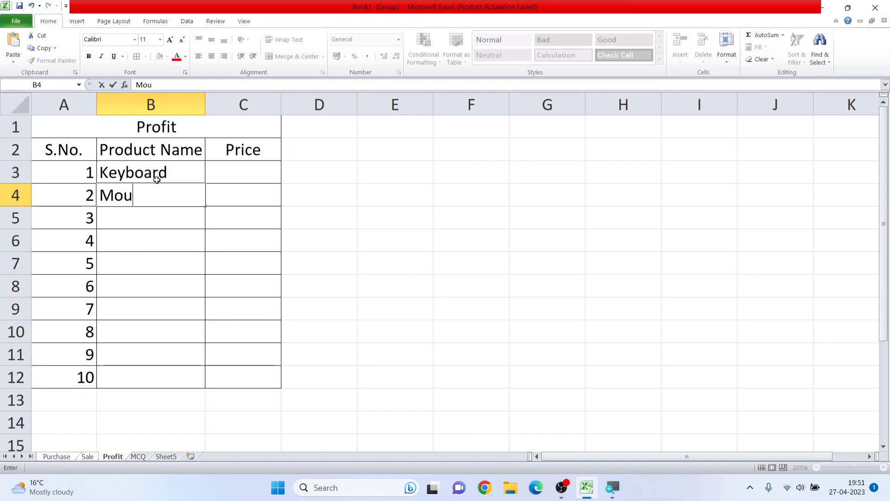
text(se)
key(Return)
text(HDD)
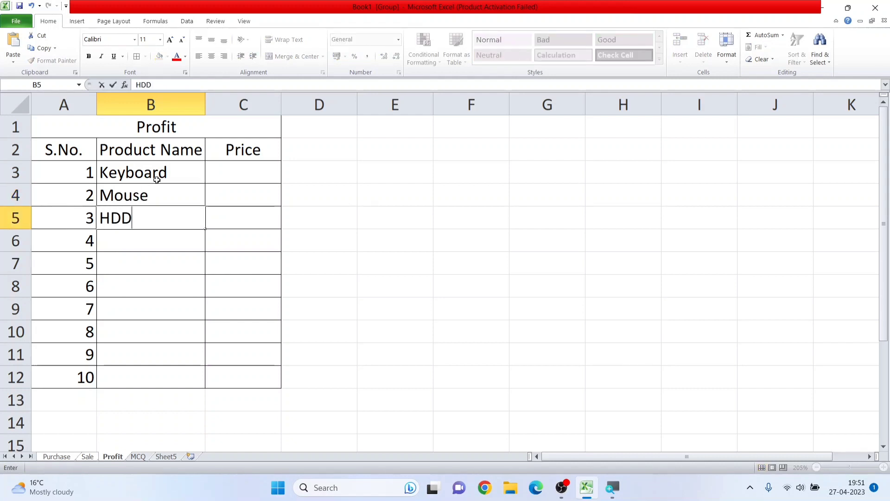
key(Return)
text(SSD)
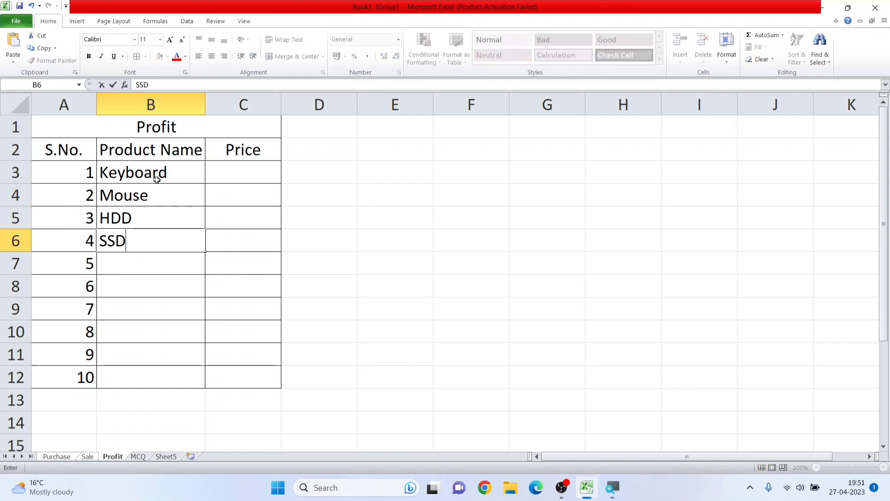
key(Return)
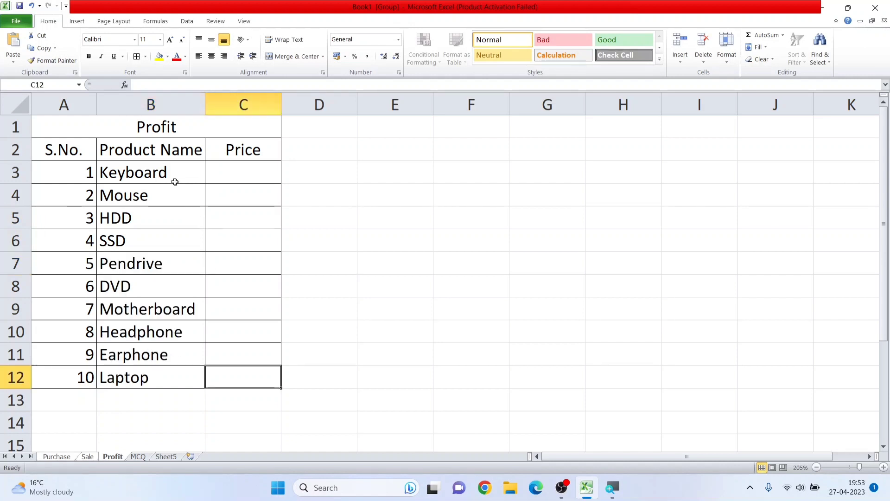
- Compare the product names in B3:B12 across the Profit, Sale and Purchase sheets
drag(175, 180, 160, 376)
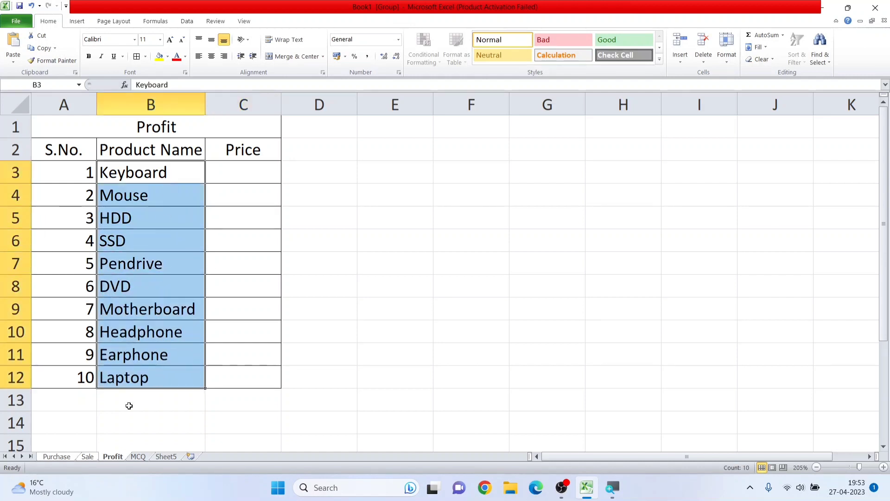
click(126, 409)
click(89, 456)
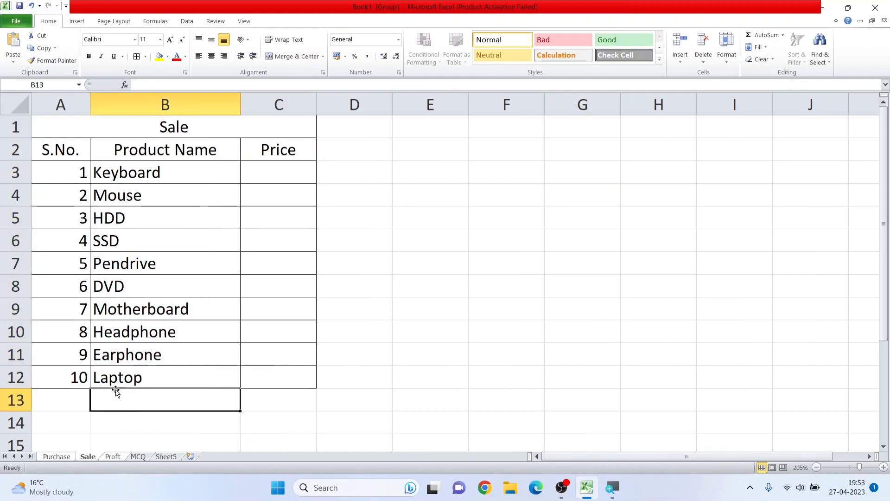
click(62, 457)
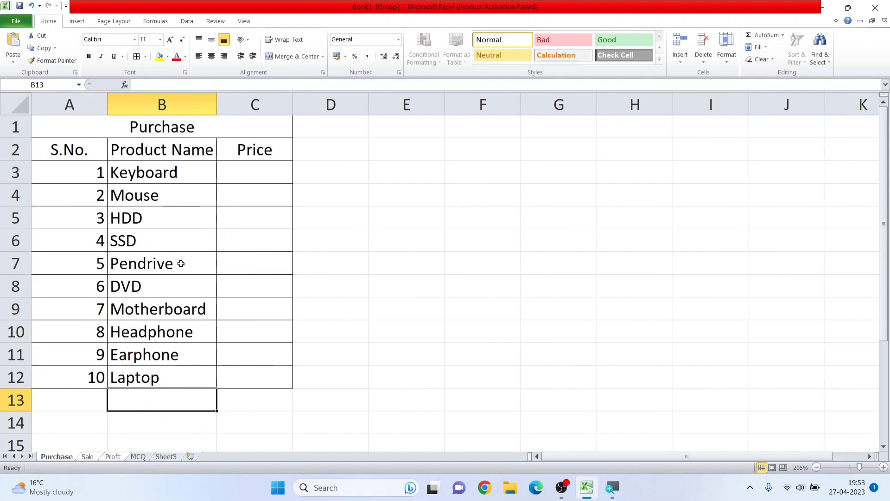
click(109, 458)
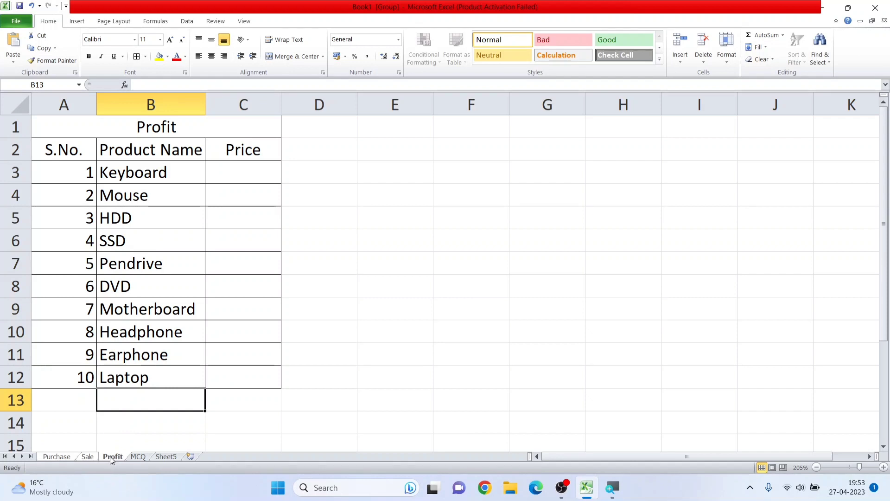
click(87, 457)
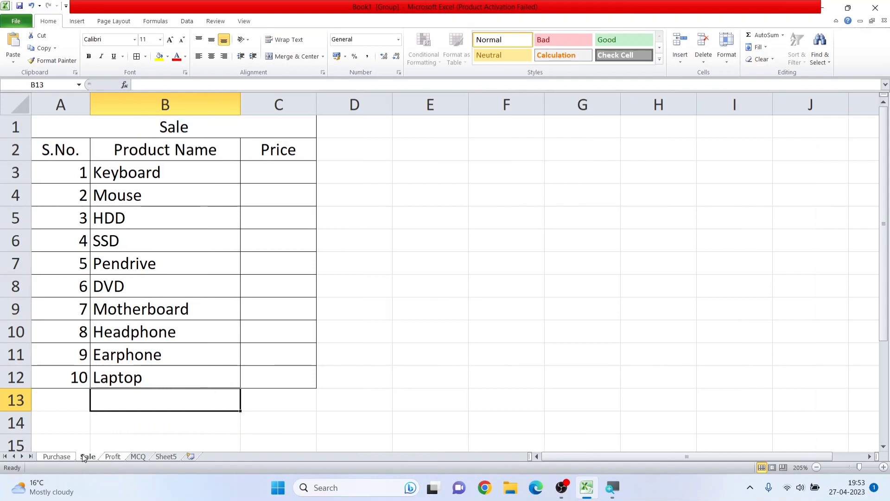
click(58, 457)
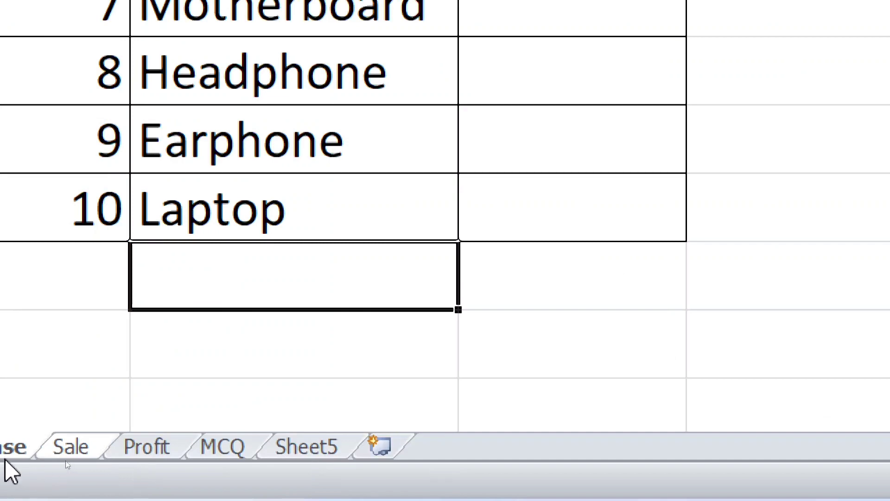
click(195, 446)
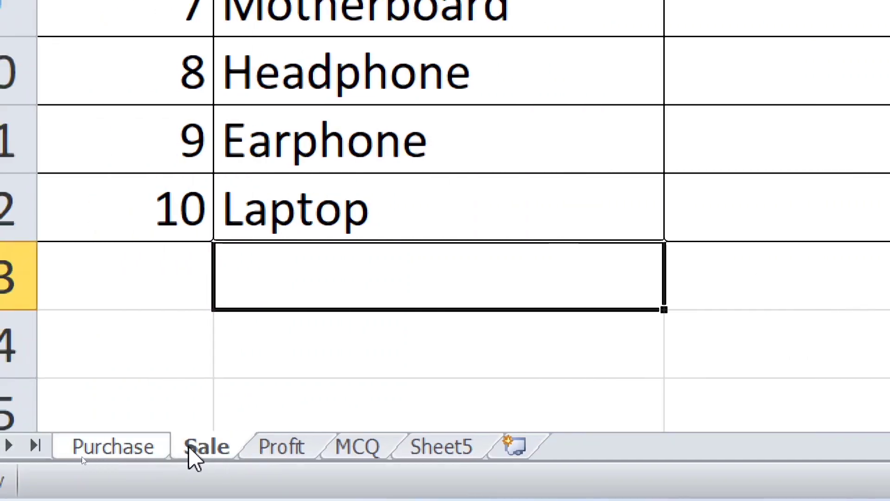
click(87, 449)
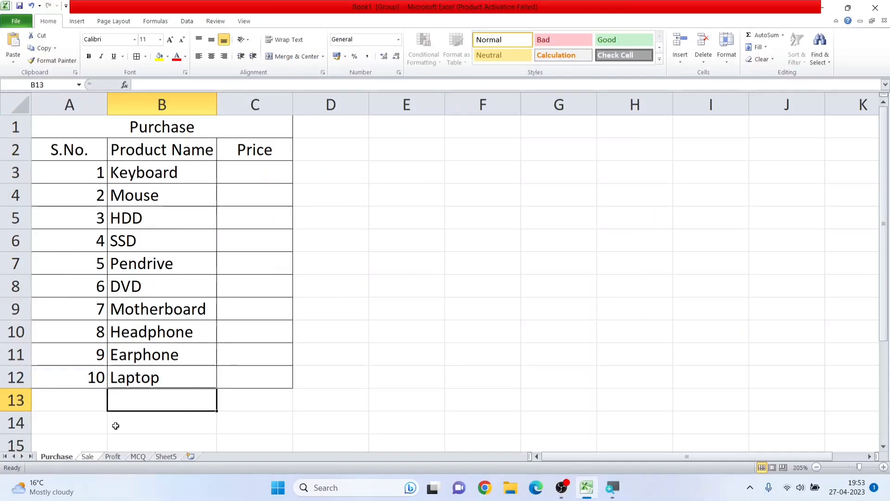
- Ungroup the Purchase, Sale and Profit sheets, keeping the Purchase sheet active
key(alt)
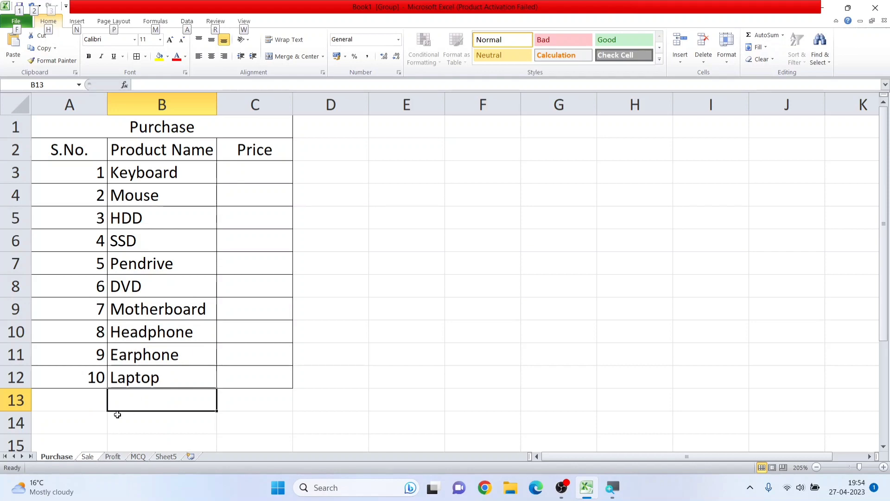
key(Escape)
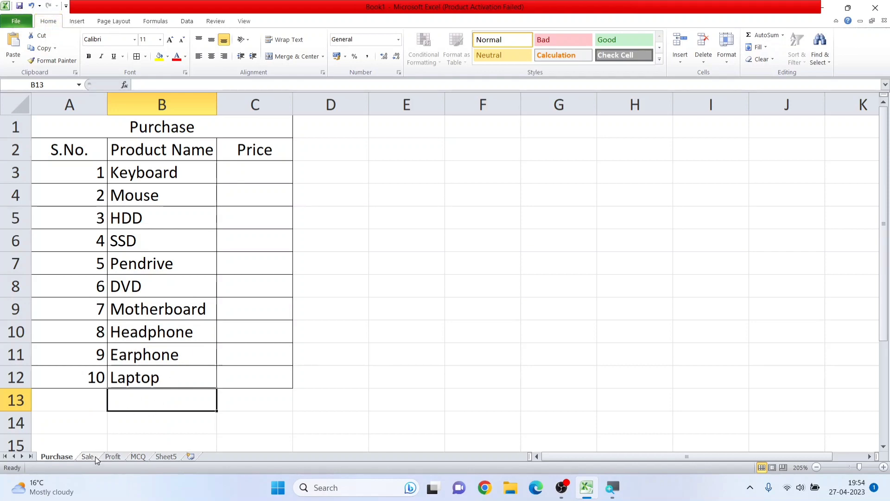
click(237, 291)
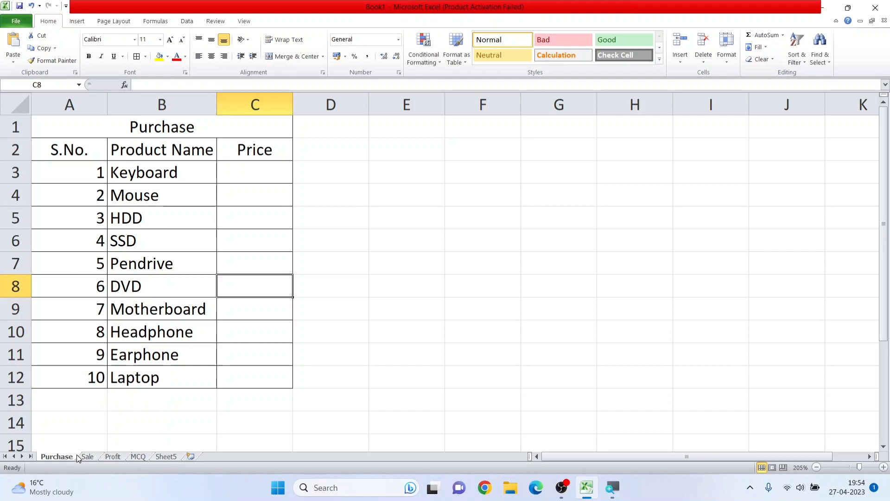
- Enter the prices 200, 200, 2500, 3000, 1000, 1200, 3000, 500, 300 and 45000 in C3:C12 of the Purchase sheet
click(261, 176)
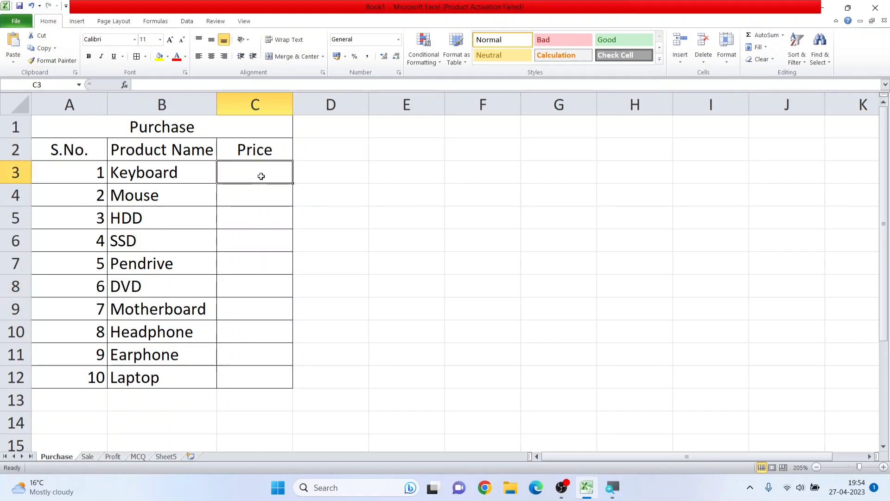
text(200)
key(Return)
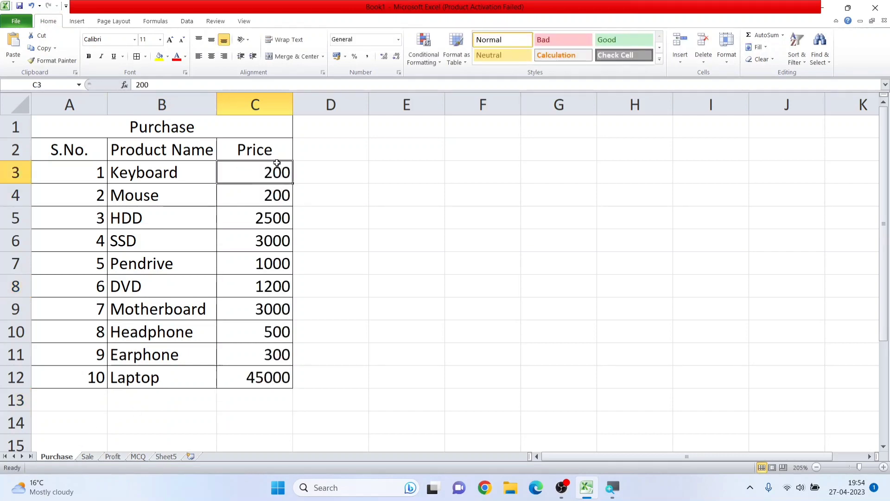
drag(276, 163, 249, 371)
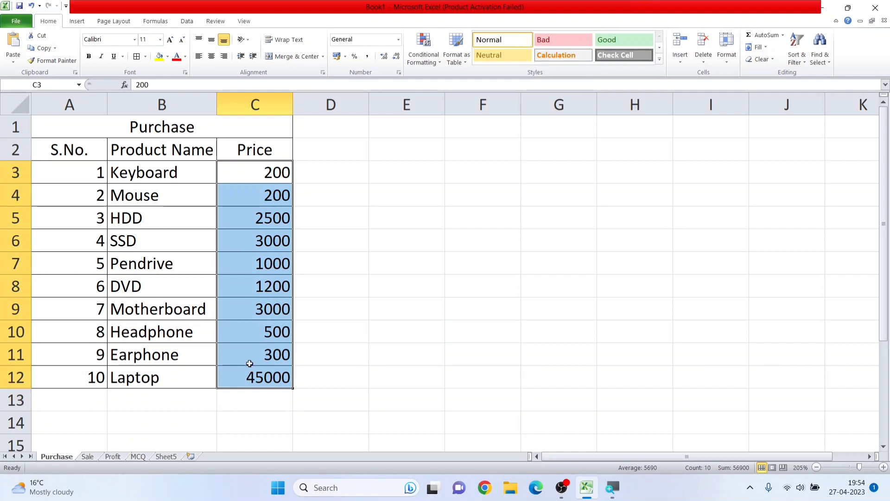
- Enter the prices 350, 300, 3000, 4500, 1500, 1800, 4200, 900, 600 and 55000 in C3:C12 of the Sale sheet
click(86, 456)
click(285, 182)
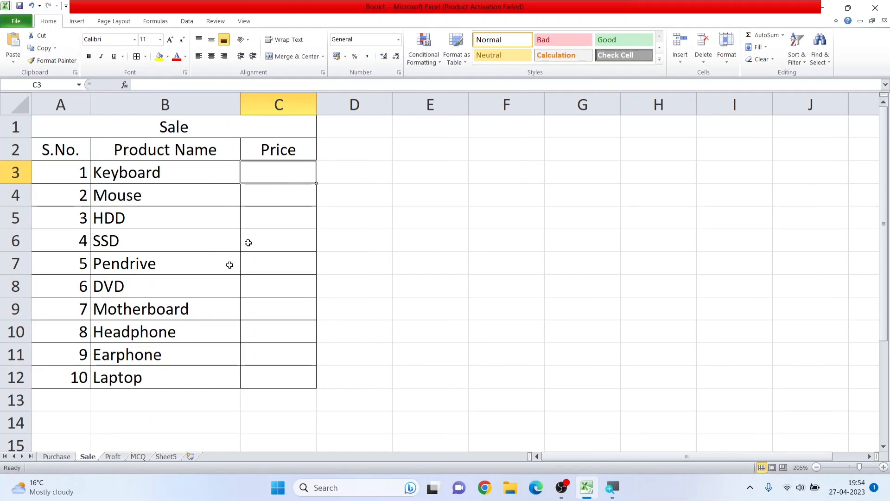
click(49, 457)
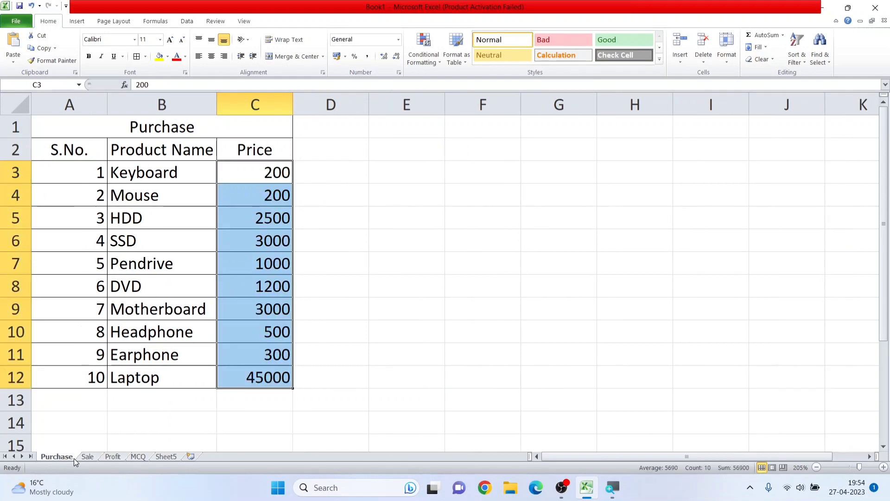
click(87, 457)
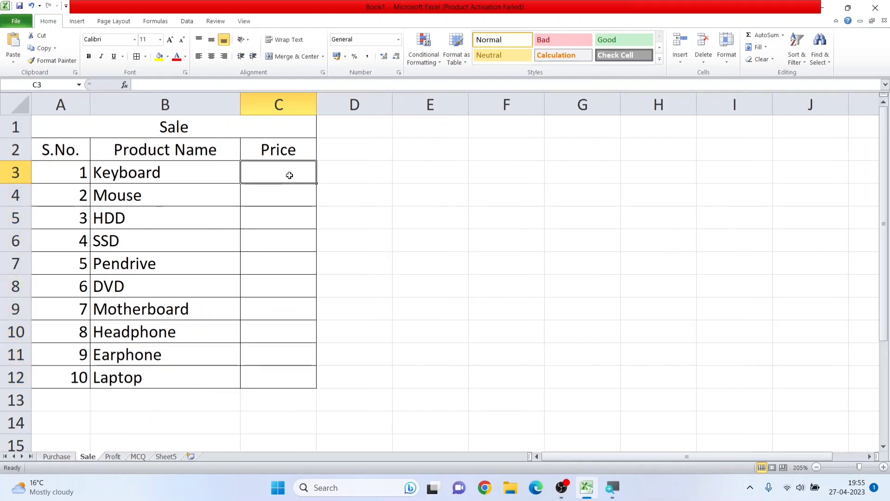
text(300)
key(Return)
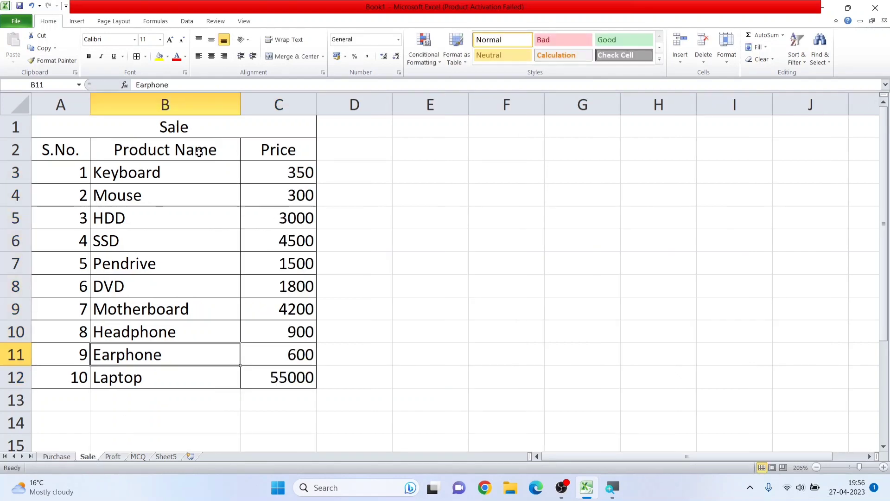
- Compare the completed tables in A1:C12 on the Sale and Purchase sheets
drag(199, 127, 192, 370)
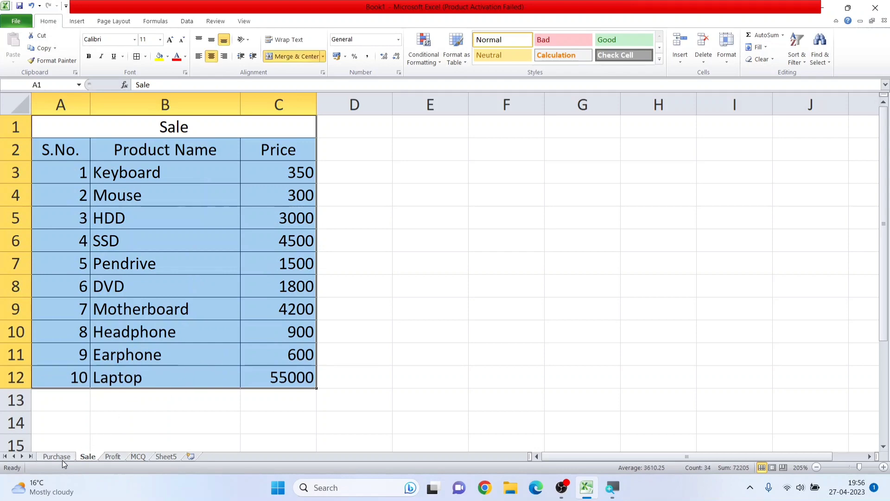
click(57, 457)
drag(155, 322, 146, 388)
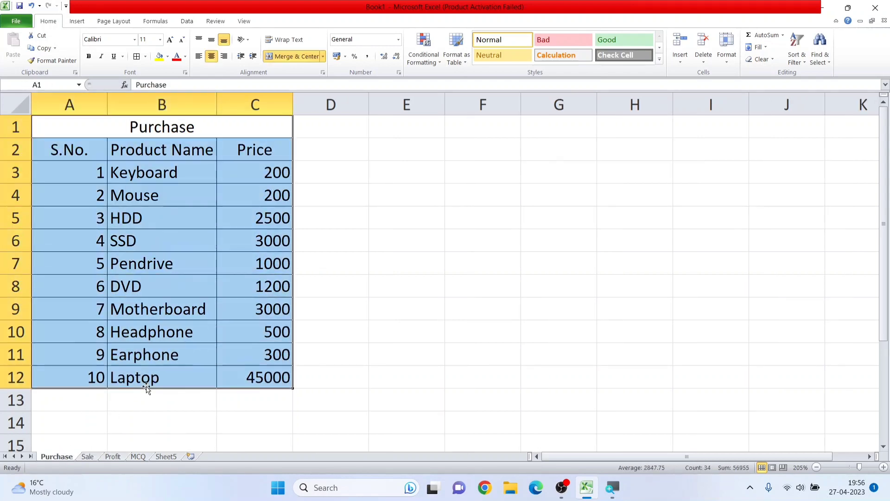
click(86, 457)
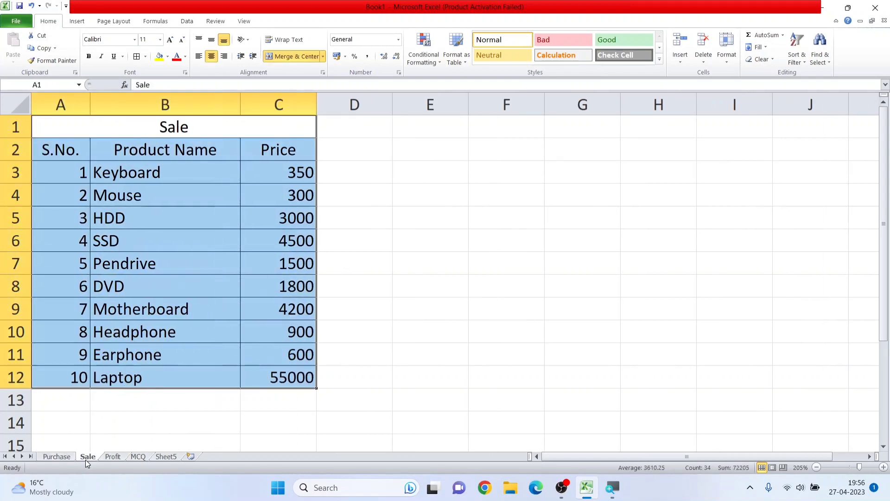
- Centre the S.No. column in A2:A12 of the Profit sheet
click(113, 457)
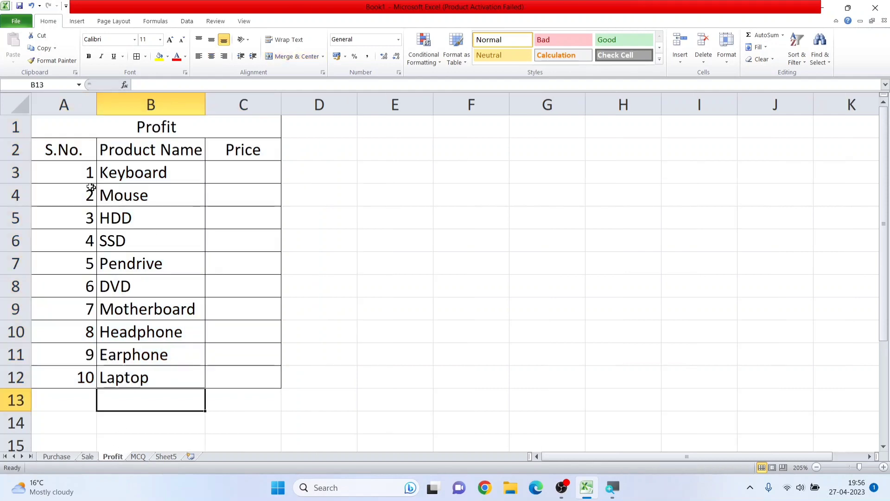
click(74, 149)
drag(70, 173, 66, 376)
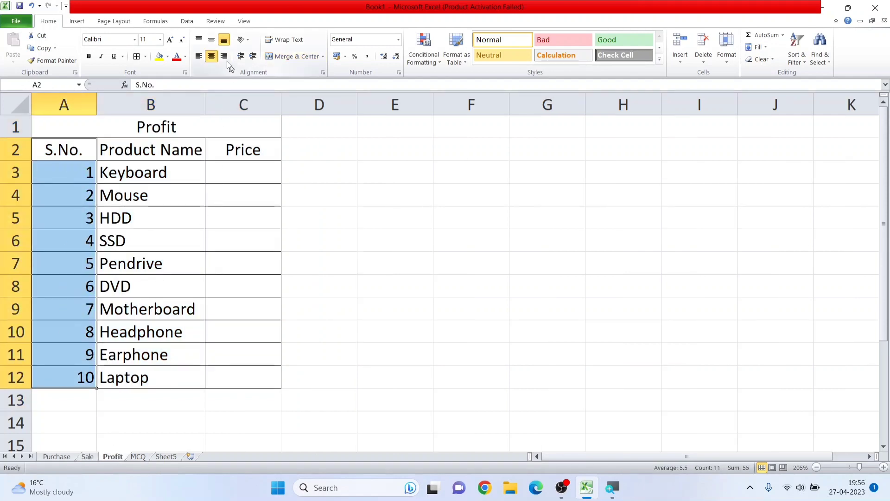
- Review the prices on the Sale and Purchase sheets, then return to cell C3 of the Profit sheet
click(88, 457)
click(112, 457)
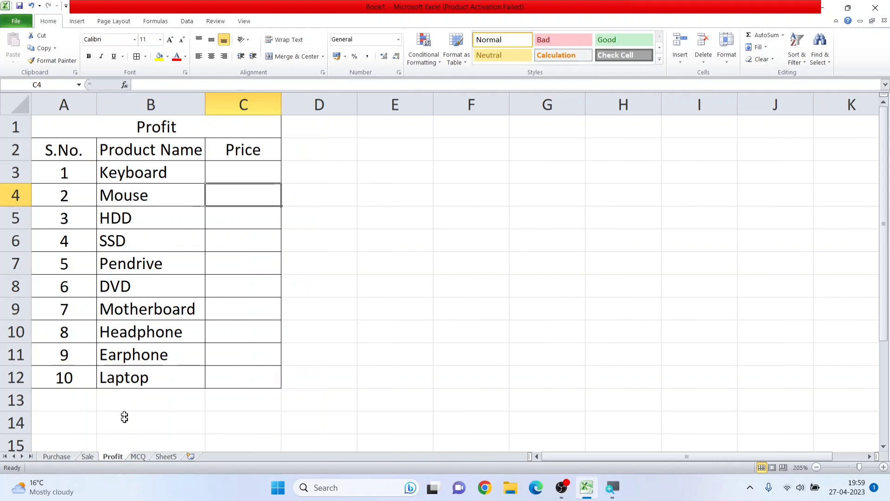
click(96, 457)
click(59, 457)
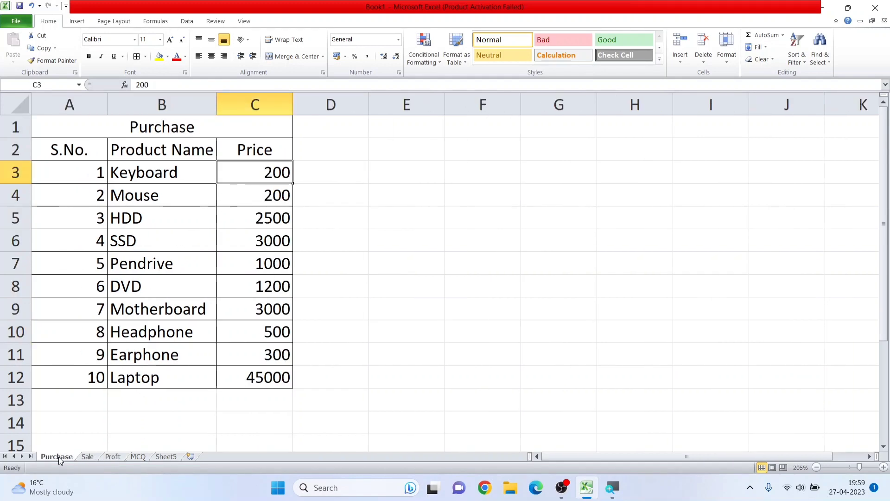
click(106, 457)
click(246, 174)
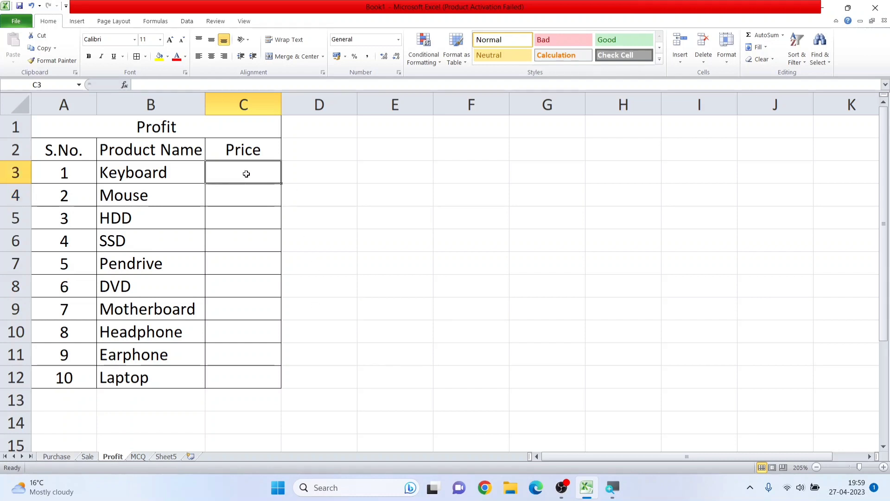
- Enter 100 in E3 and 50 in E4 of the Profit sheet and subtract them in E5 with =E3-E4
click(405, 171)
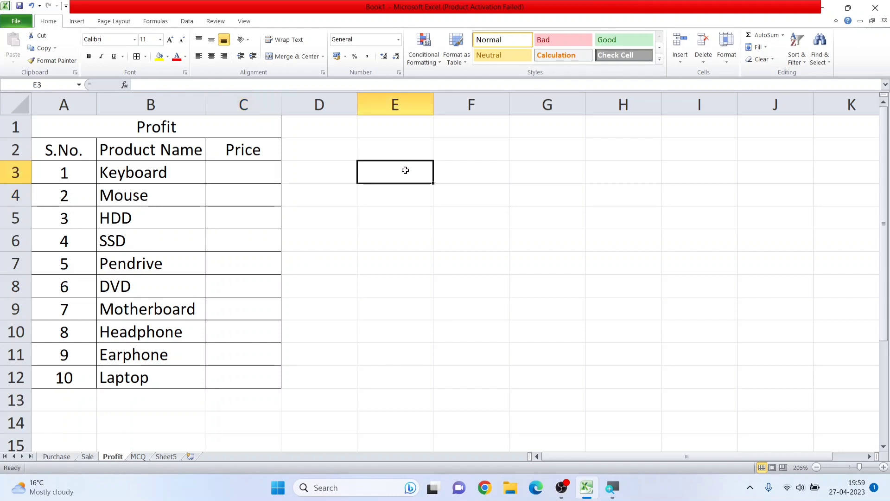
text(1)
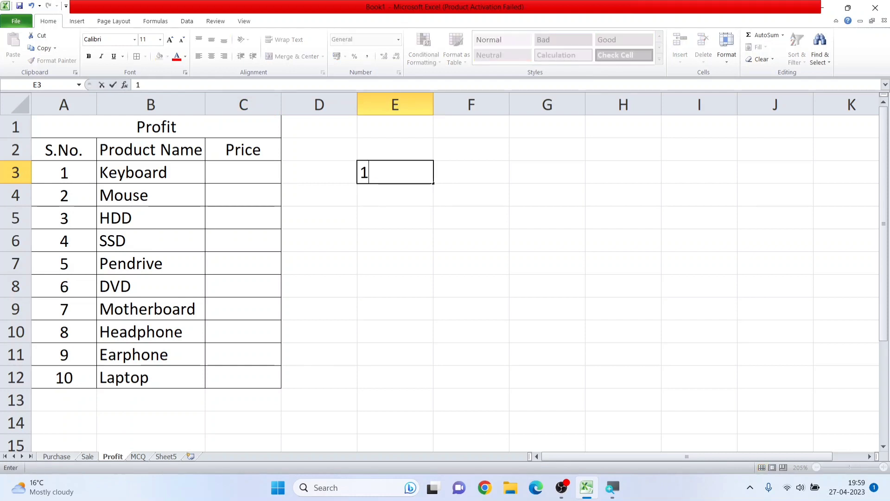
text(00)
key(Return)
text(50)
key(Return)
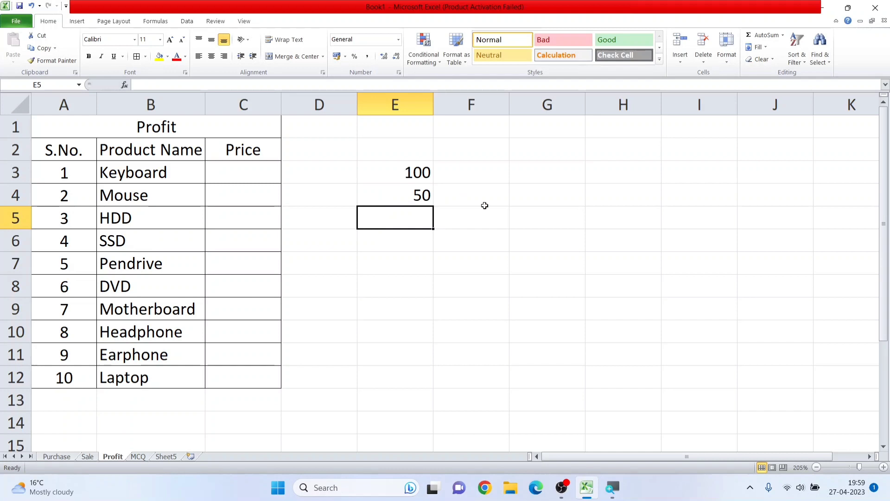
text(=)
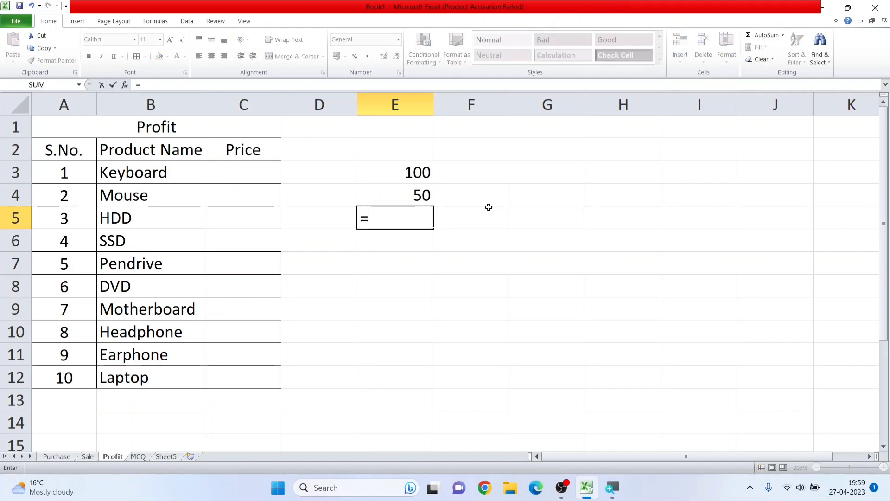
click(407, 165)
text(-)
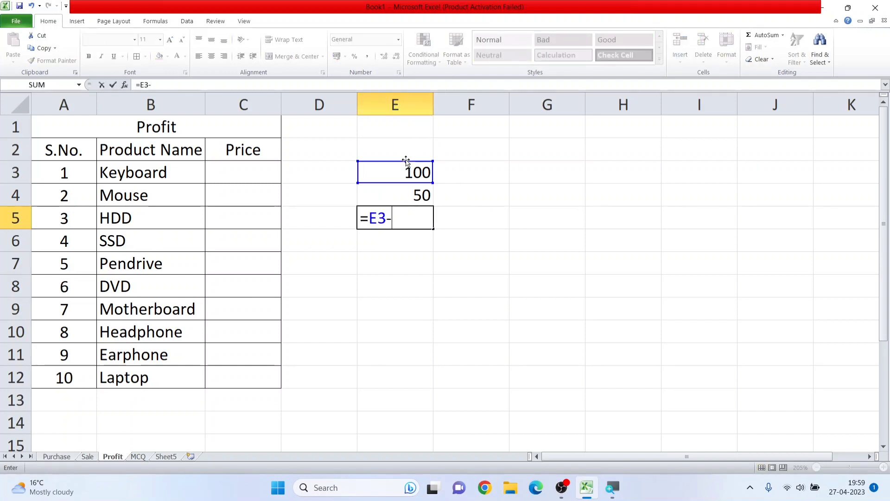
click(424, 195)
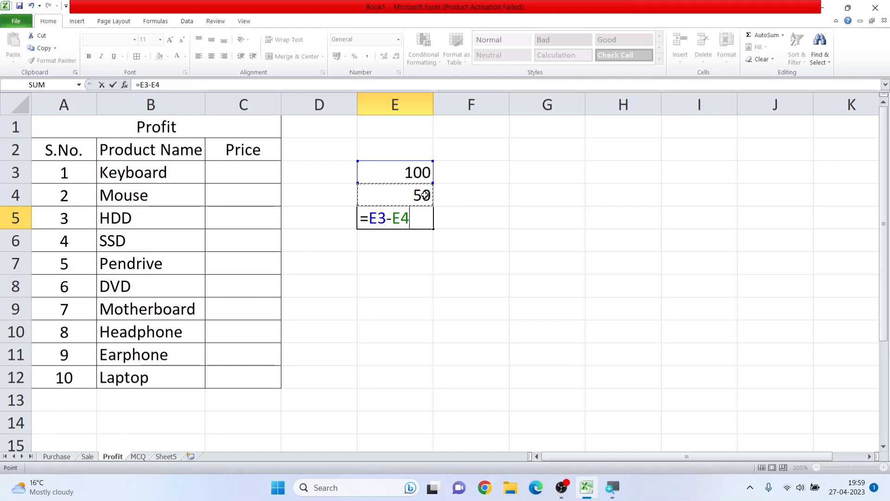
key(Return)
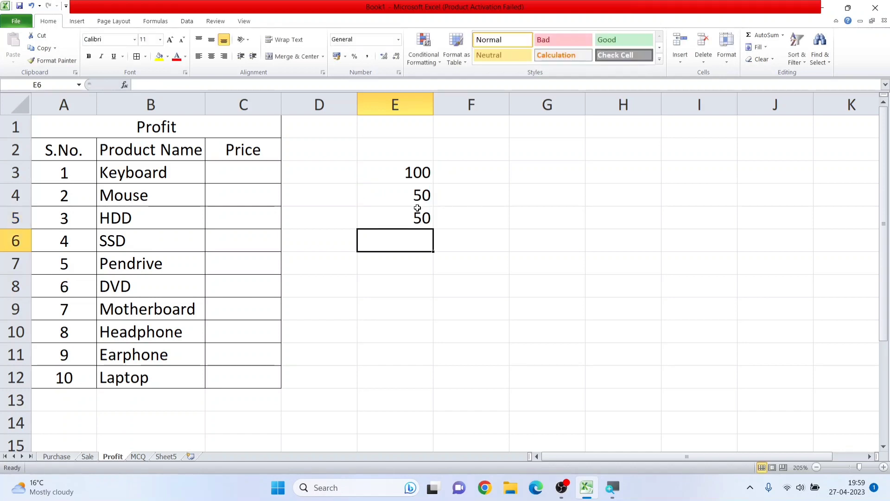
- Clear the trial subtraction in E3:E5 of the Profit sheet
click(413, 227)
drag(402, 154, 401, 211)
key(Delete)
- Calculate the Keyboard profit in C3 of the Profit sheet with =Sale!C3-Purchase!C3
click(249, 176)
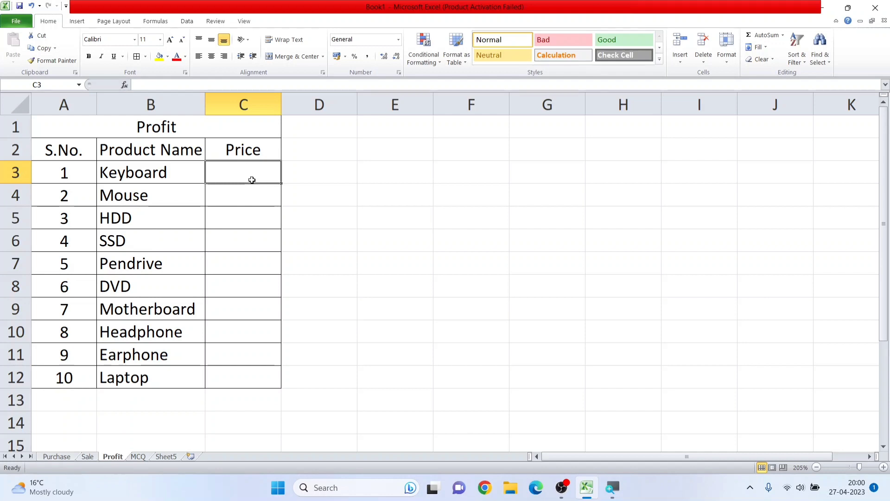
text(=)
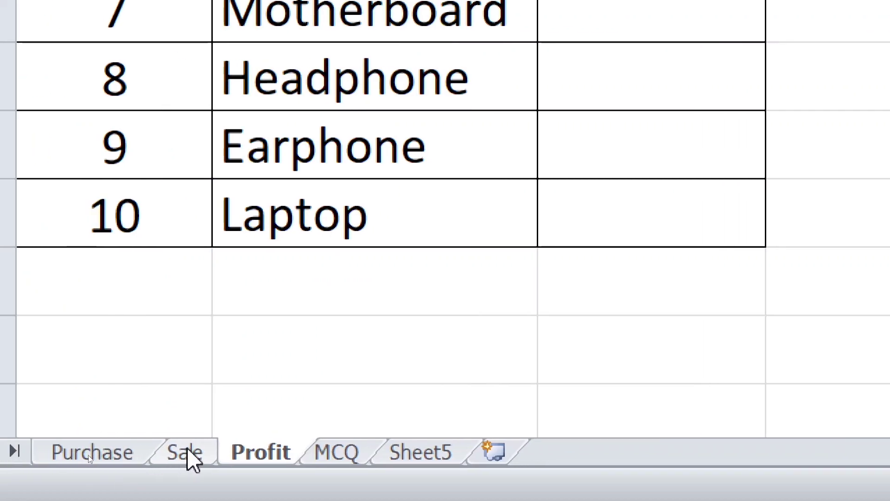
click(89, 452)
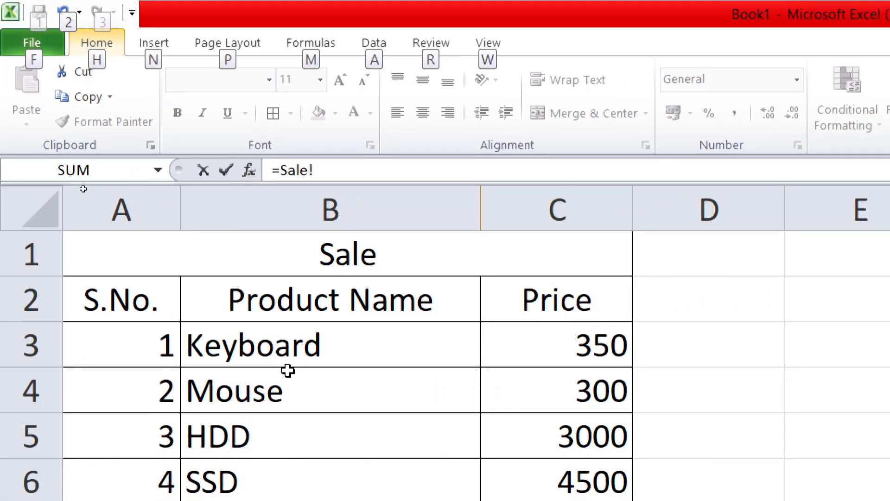
click(551, 341)
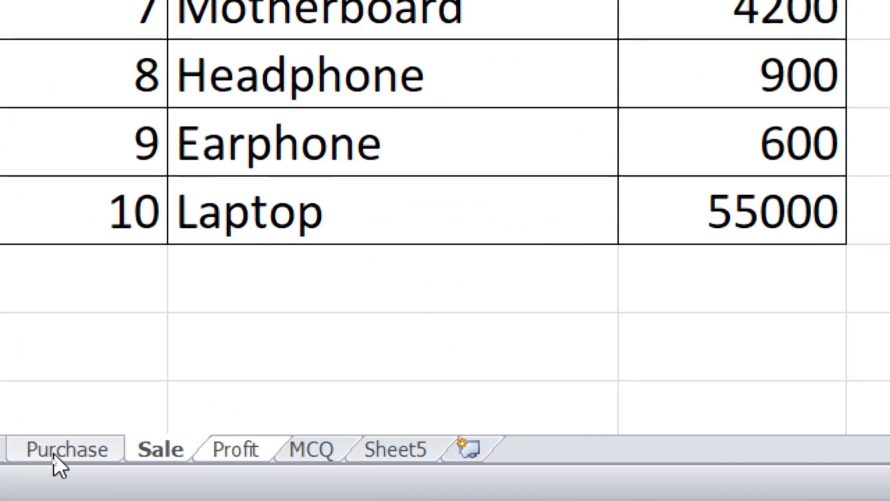
click(54, 457)
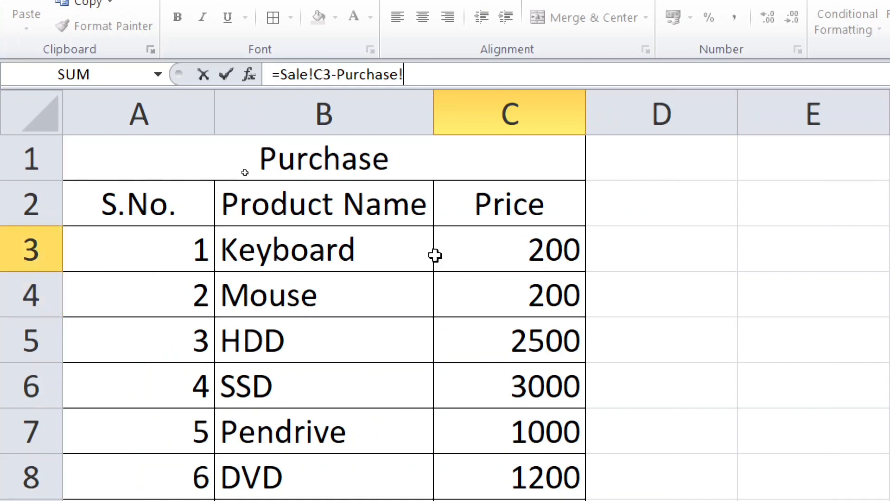
click(552, 248)
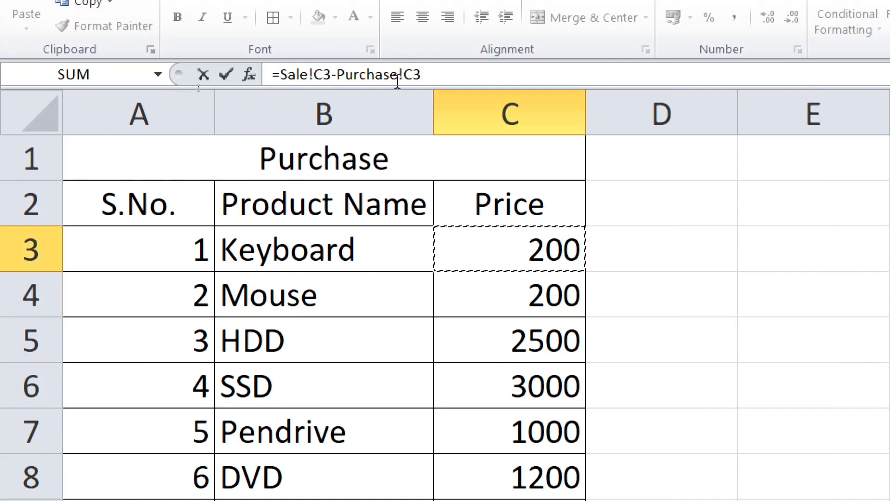
click(436, 74)
key(Return)
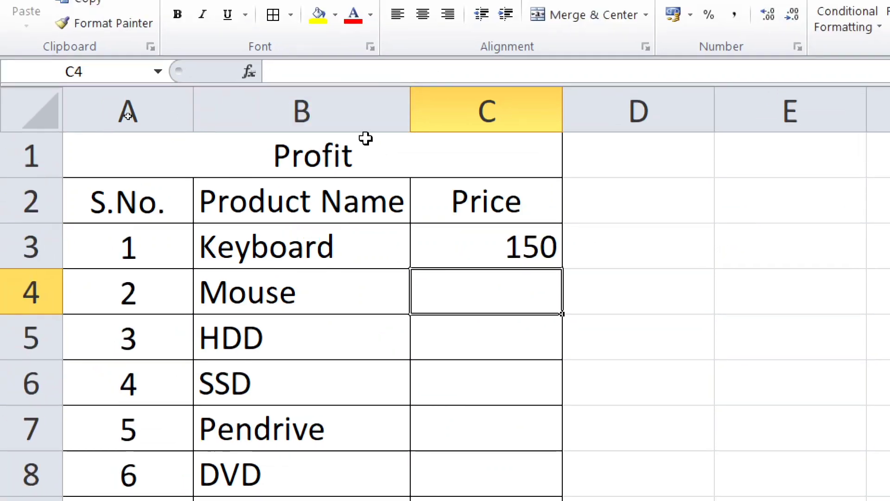
click(497, 234)
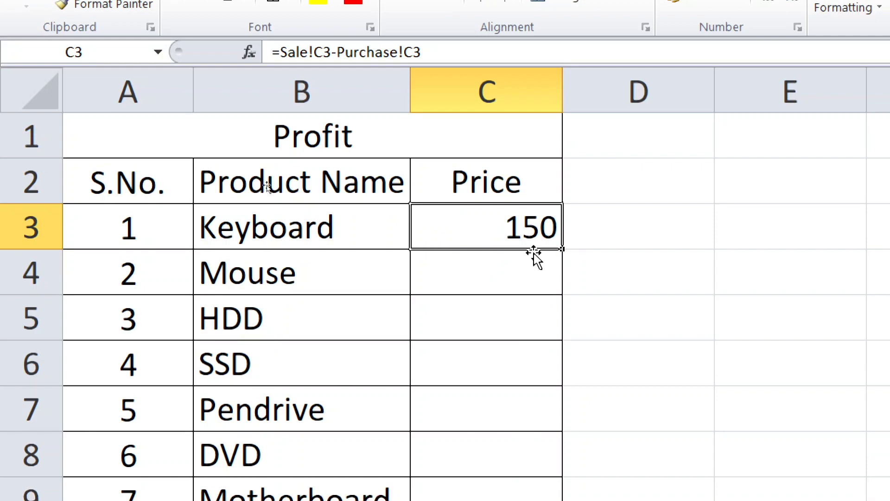
- Calculate the Mouse profit in C4 of the Profit sheet with =Sale!C4-Purchase!C4
click(517, 289)
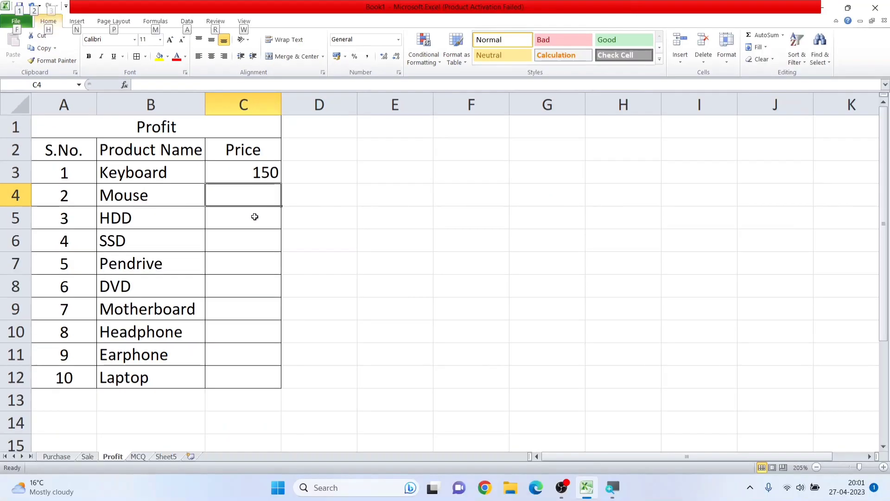
click(509, 315)
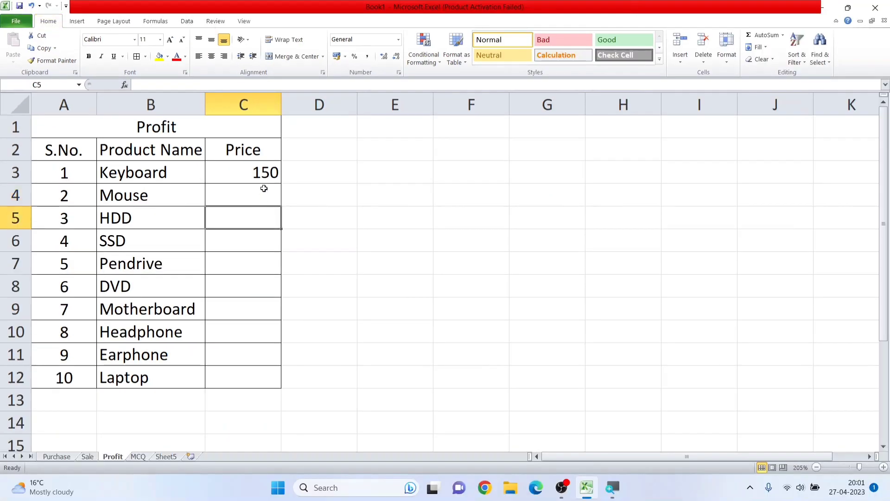
click(527, 259)
text(=)
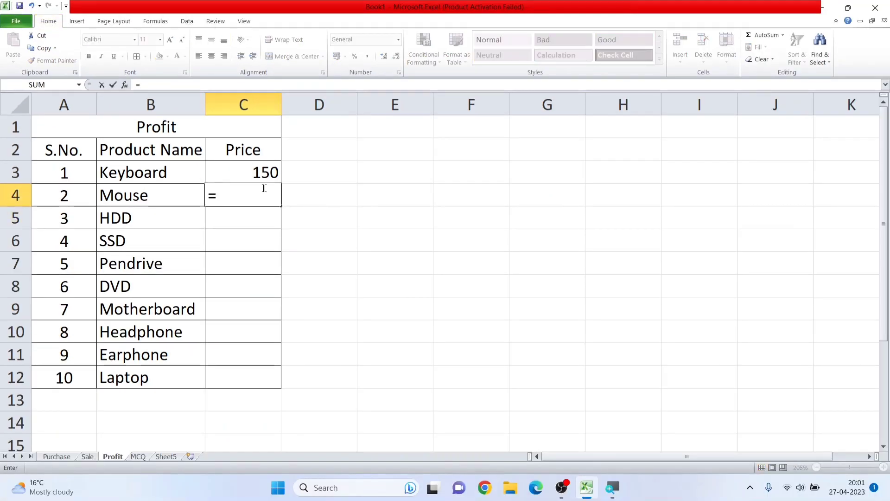
click(89, 457)
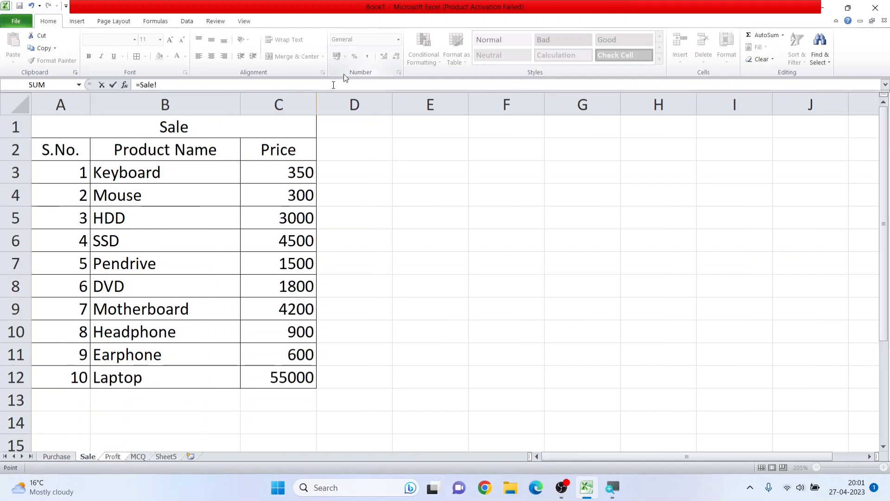
click(274, 195)
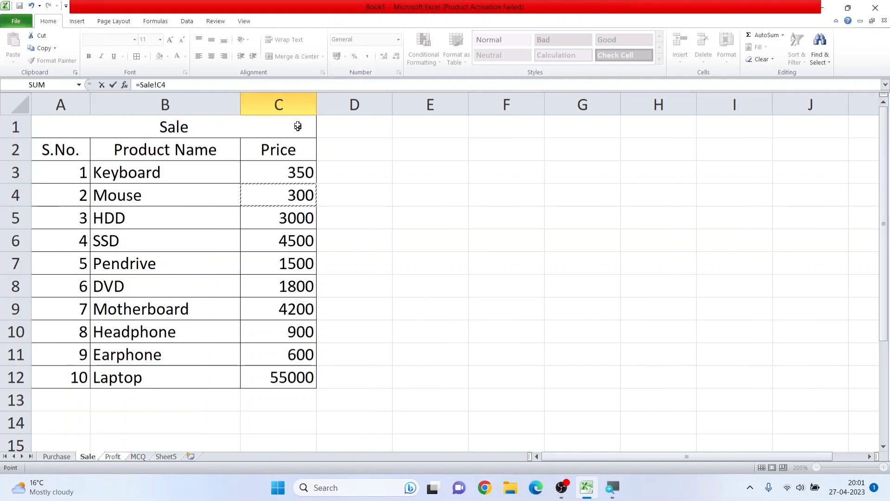
text(-)
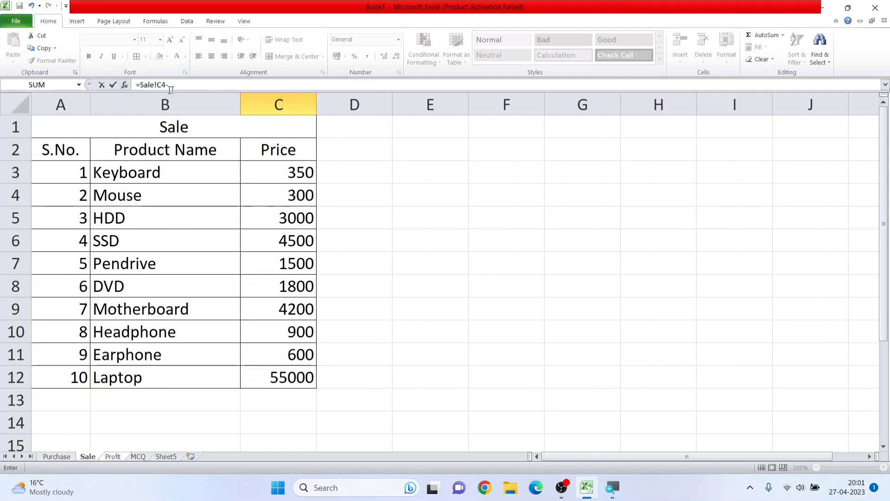
click(60, 457)
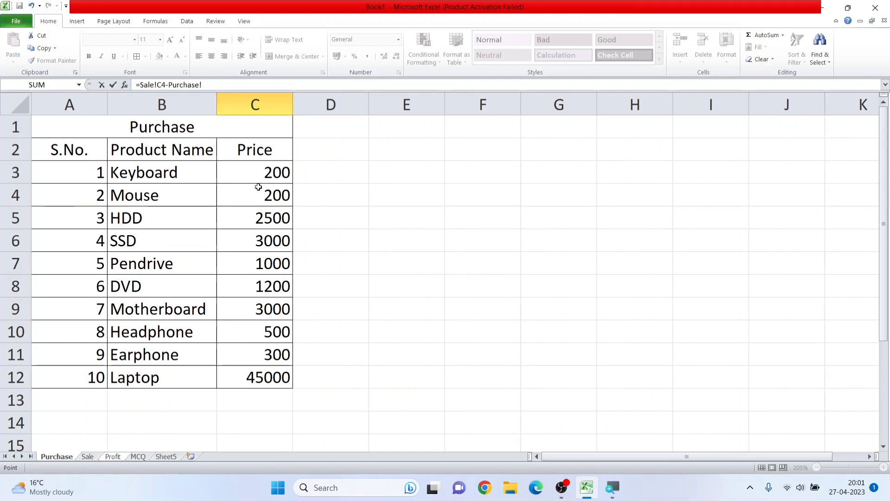
click(257, 188)
key(Return)
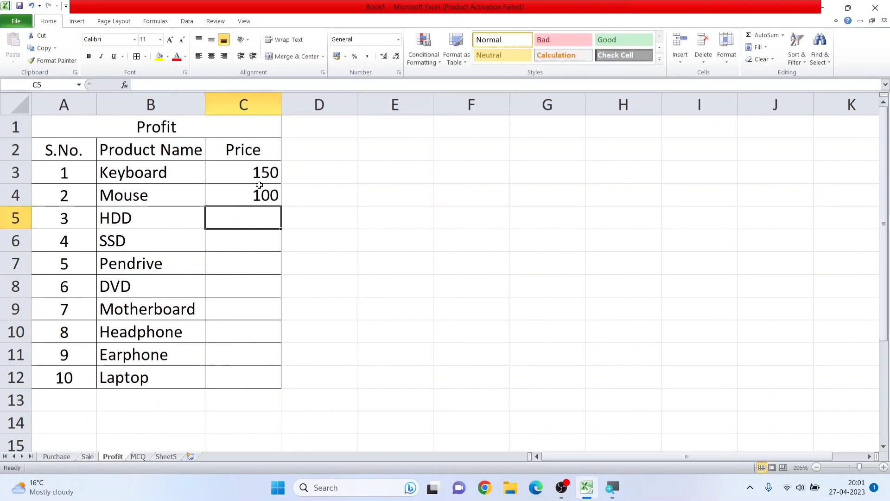
- Fill the profit formula from C4 down to C12 and check the copied formulas in several cells
click(251, 187)
click(138, 126)
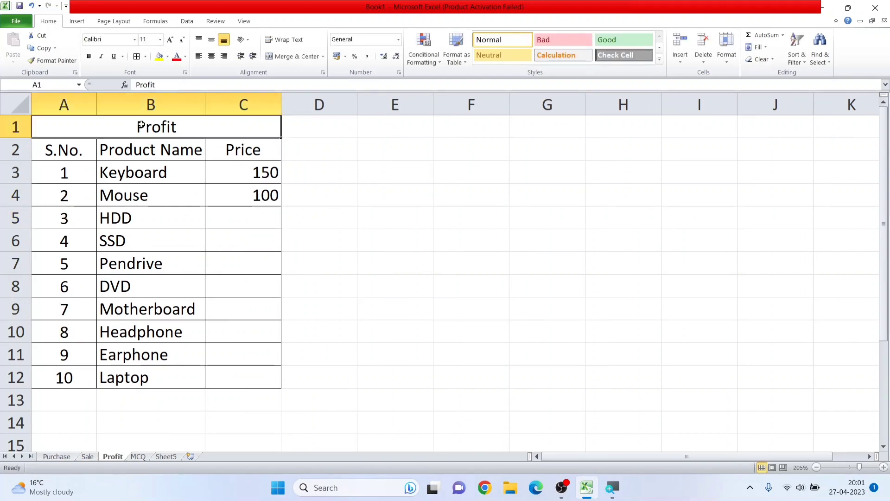
click(241, 204)
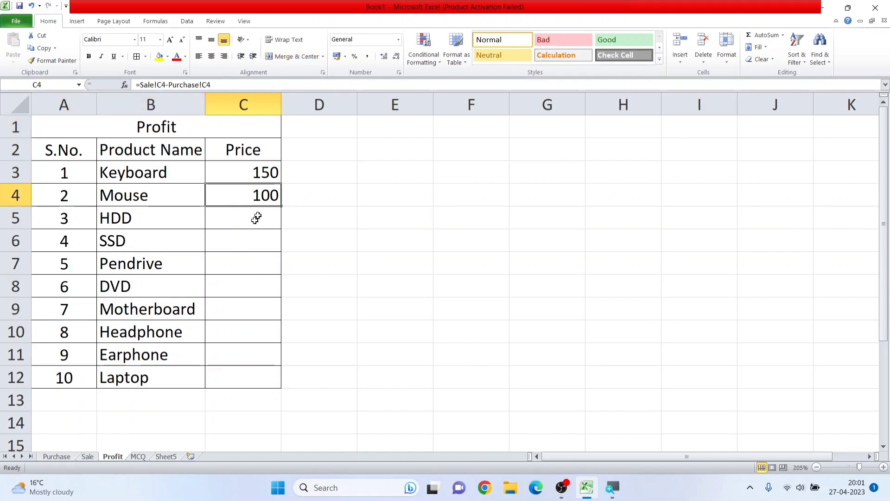
drag(281, 207, 288, 385)
click(311, 325)
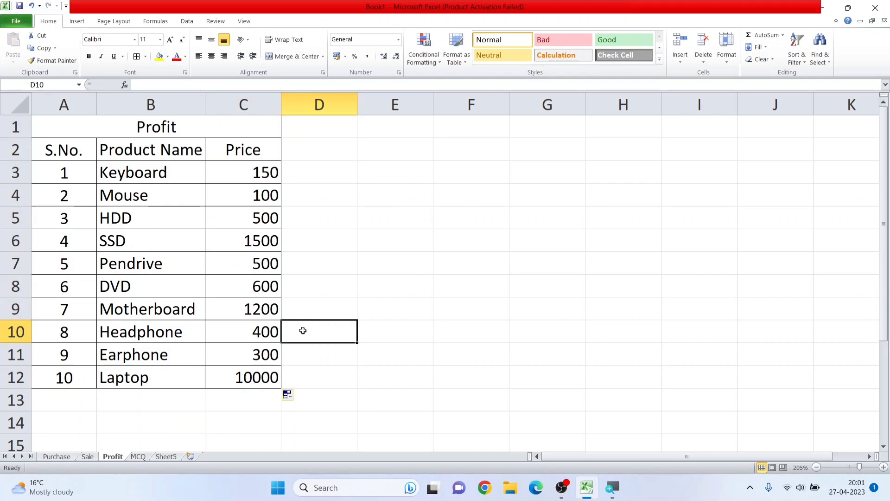
click(229, 217)
click(223, 301)
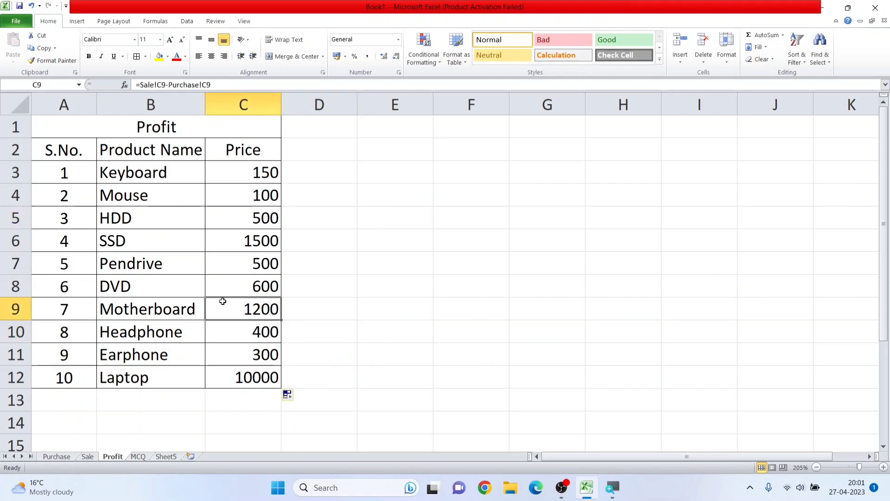
click(228, 216)
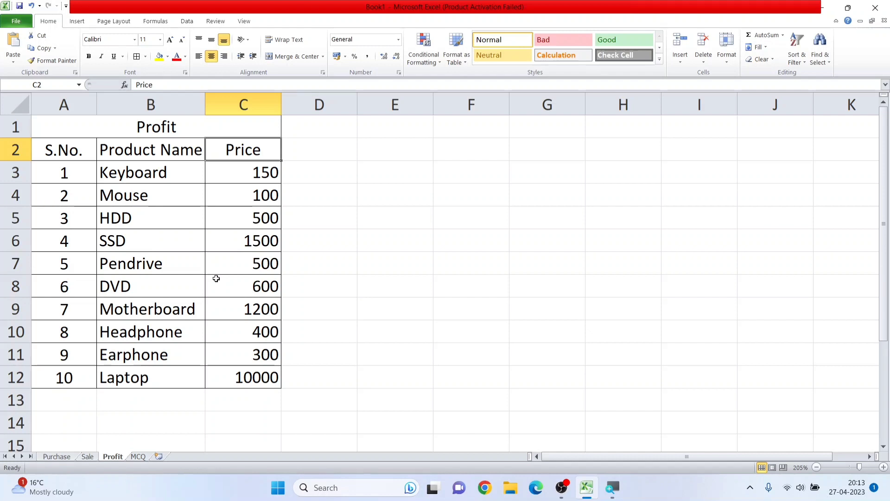
- On the MCQ sheet, autofit the width of the S. No. column
click(139, 457)
click(207, 317)
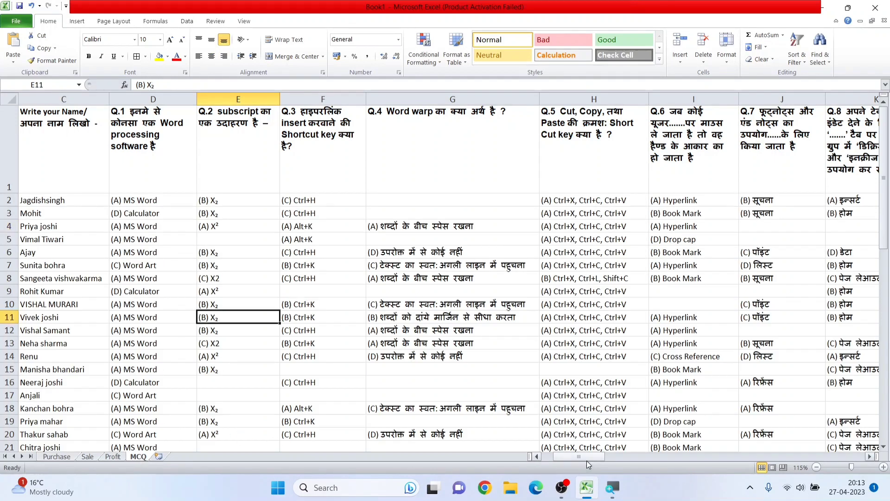
drag(585, 458, 546, 455)
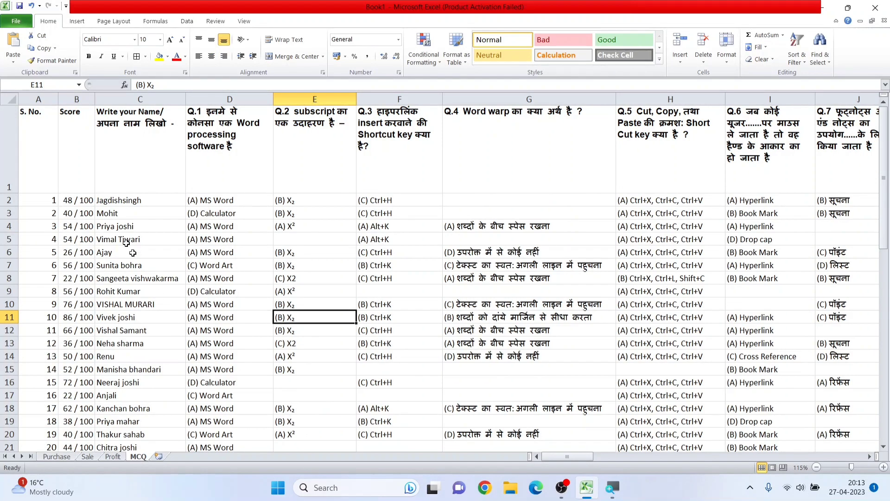
double_click(58, 99)
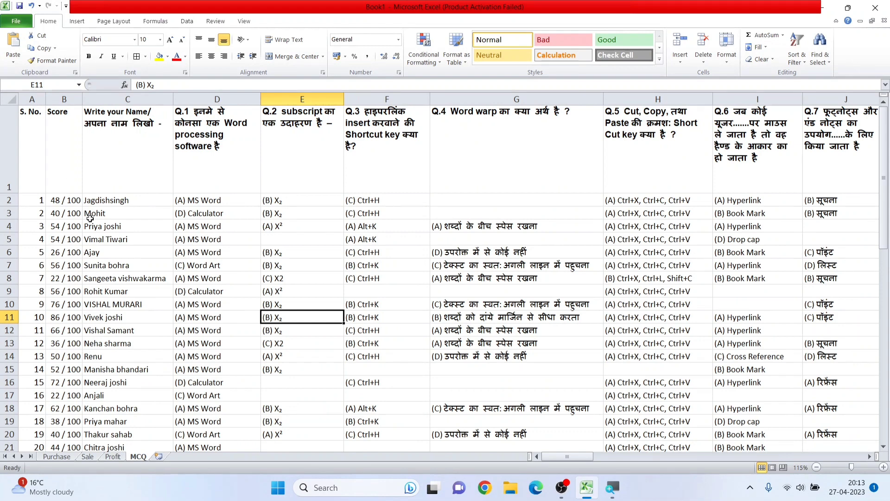
- Examine the MCQ sheet's scores, respondent names, question headings in row 1 and the answers given to question 1
click(141, 217)
click(360, 214)
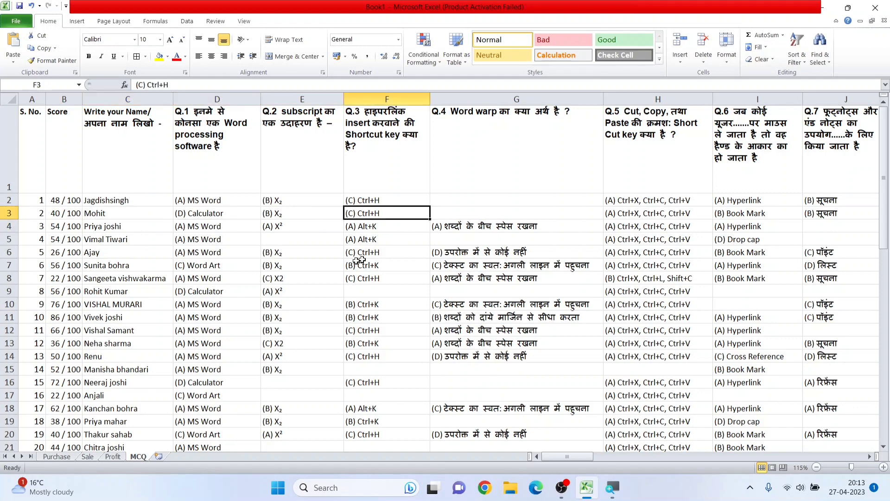
click(27, 217)
click(58, 100)
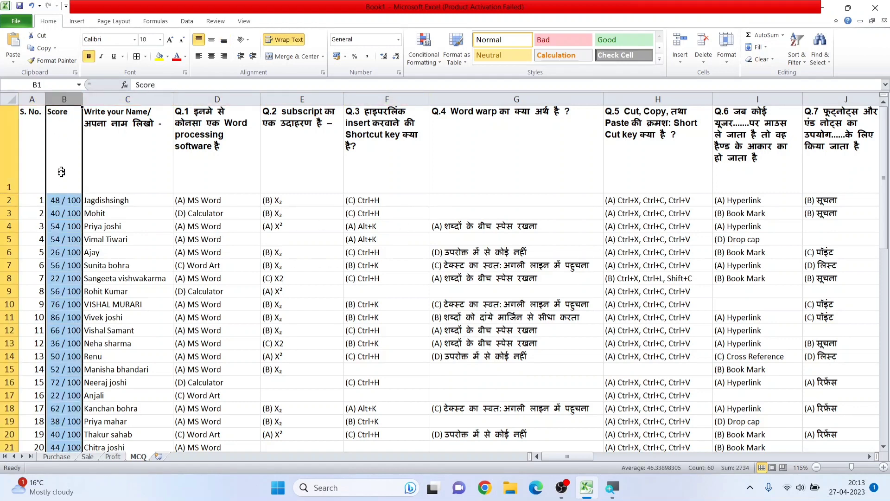
click(56, 286)
click(116, 265)
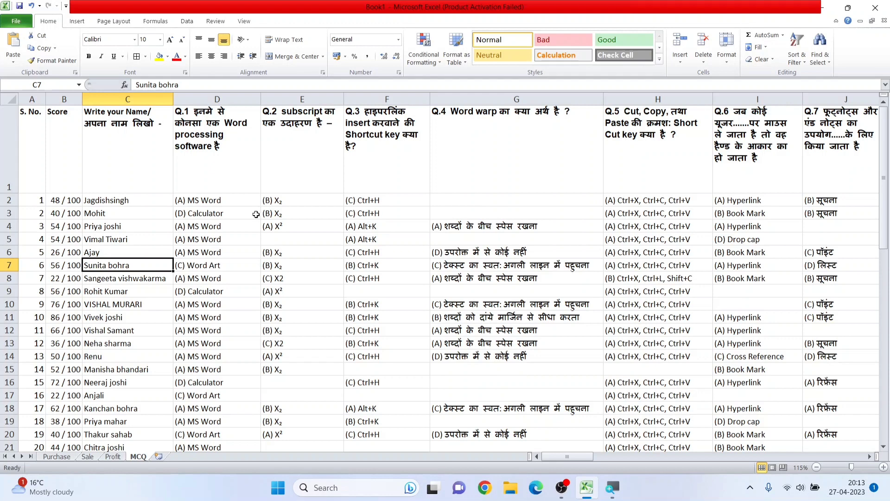
click(9, 141)
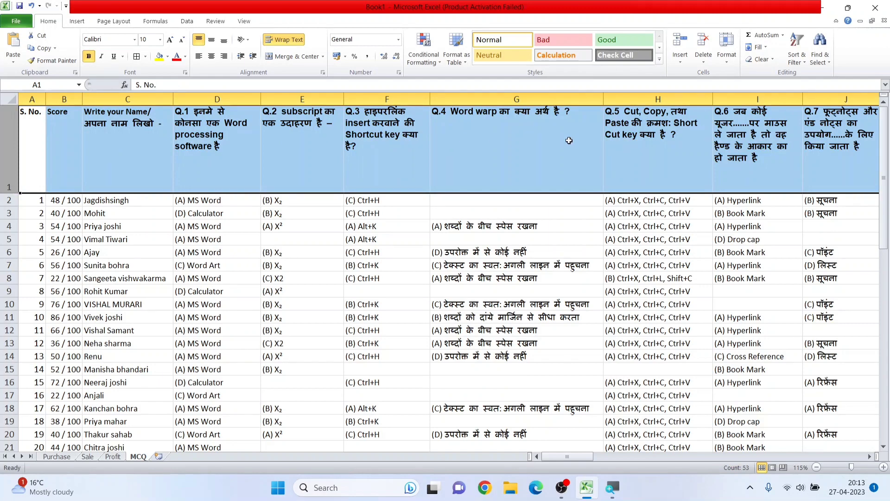
drag(580, 456, 548, 455)
click(326, 249)
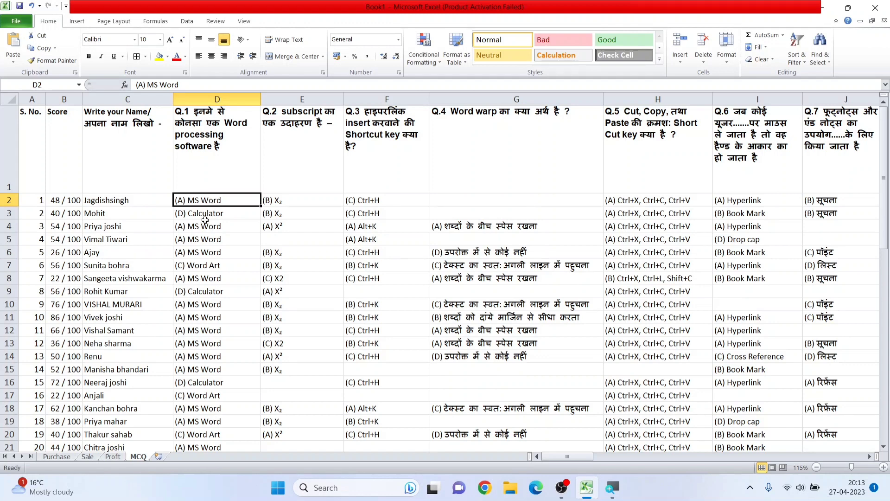
click(202, 239)
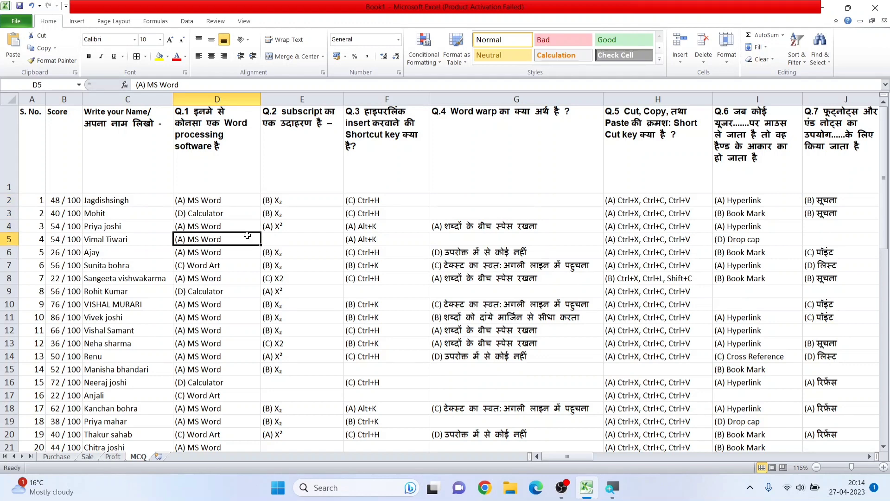
click(222, 255)
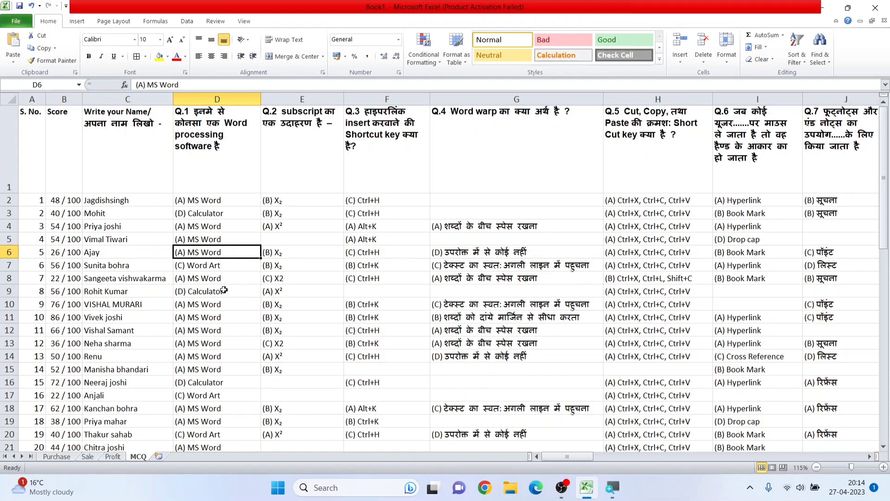
- Insert a new worksheet after MCQ and rename it Marks
click(159, 457)
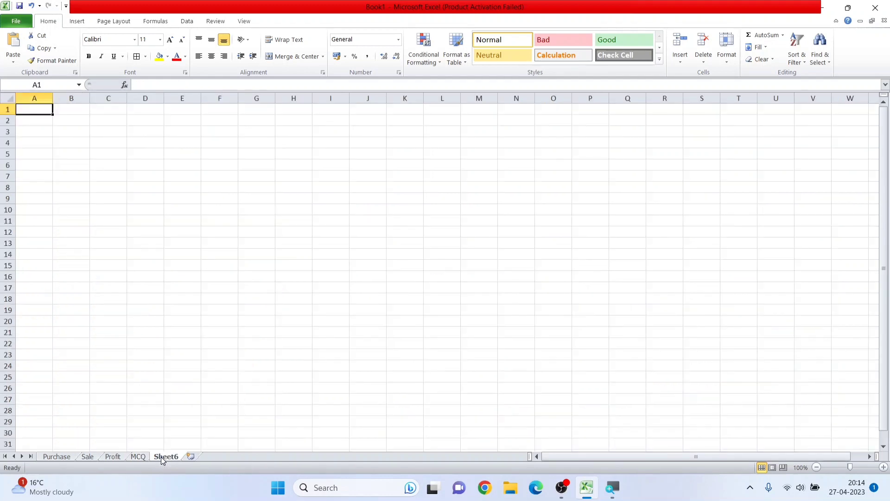
double_click(165, 456)
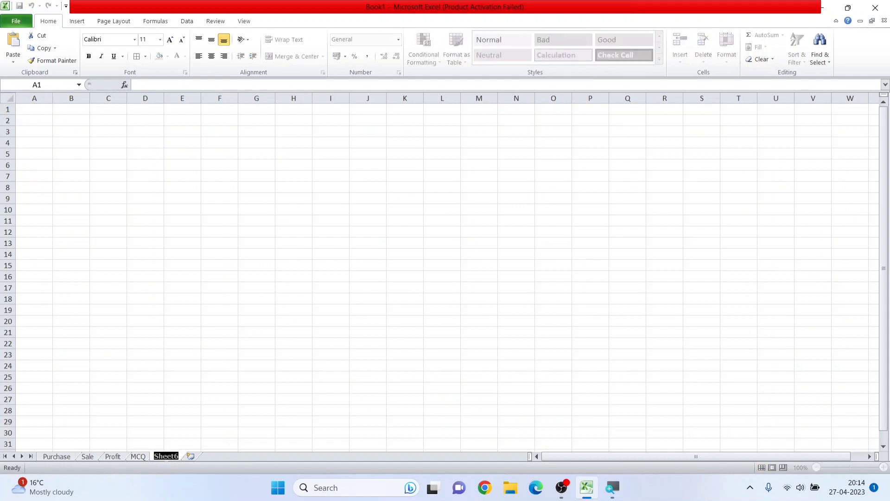
text(Marks)
click(154, 356)
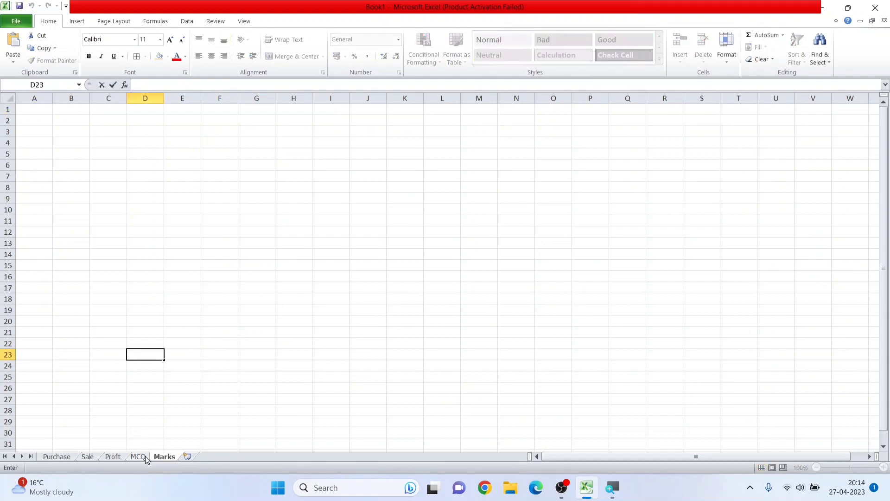
- Copy the entire contents of the MCQ sheet and paste them into the Marks sheet starting at A1
click(145, 455)
click(9, 99)
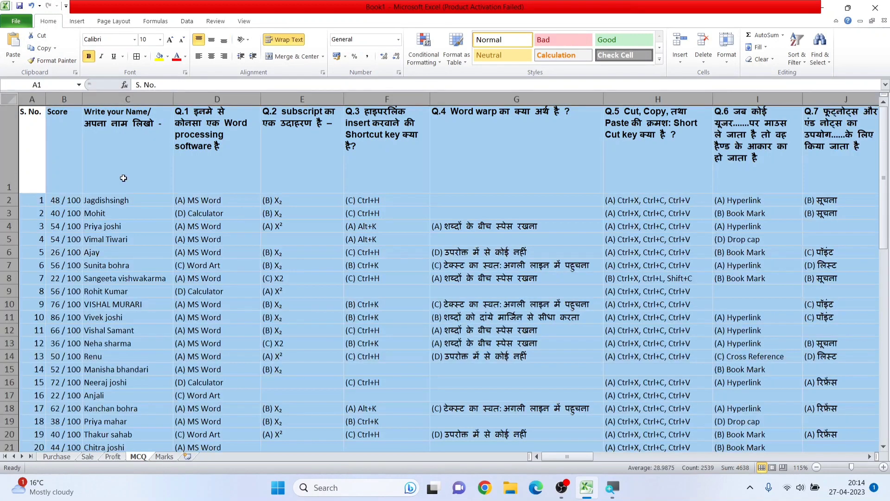
key(ctrl+c)
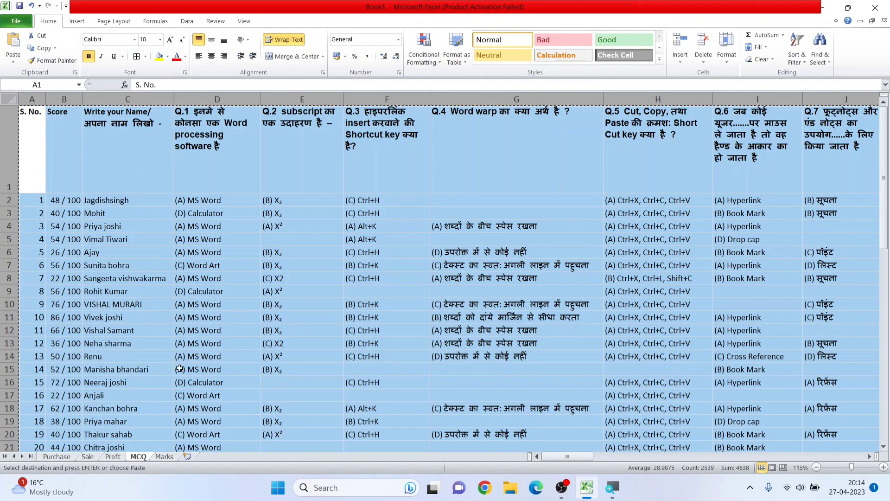
click(164, 456)
click(34, 109)
key(ctrl+a)
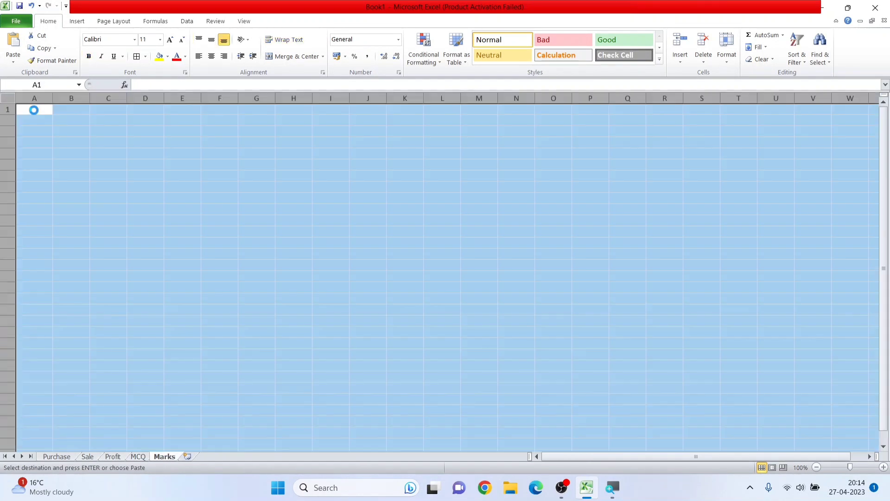
key(ctrl+v)
- Examine the pasted respondent names on the Marks sheet and the first respondent's answers across row 2
click(122, 191)
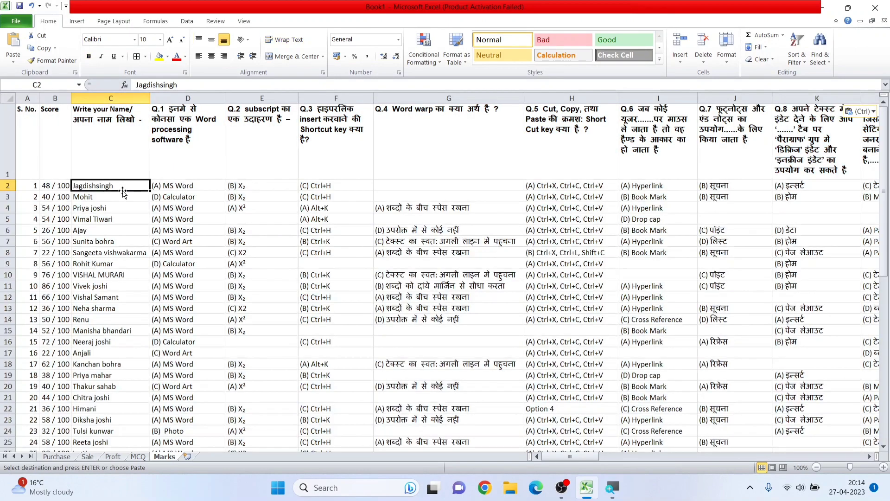
click(100, 219)
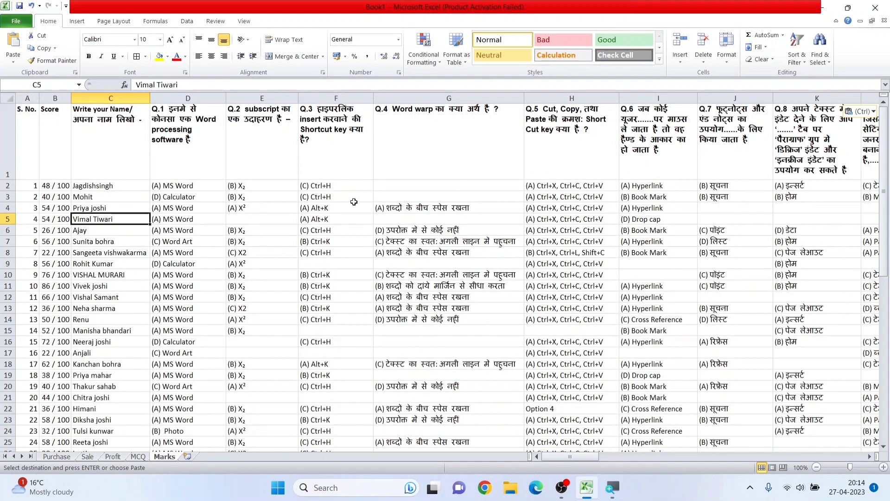
click(195, 186)
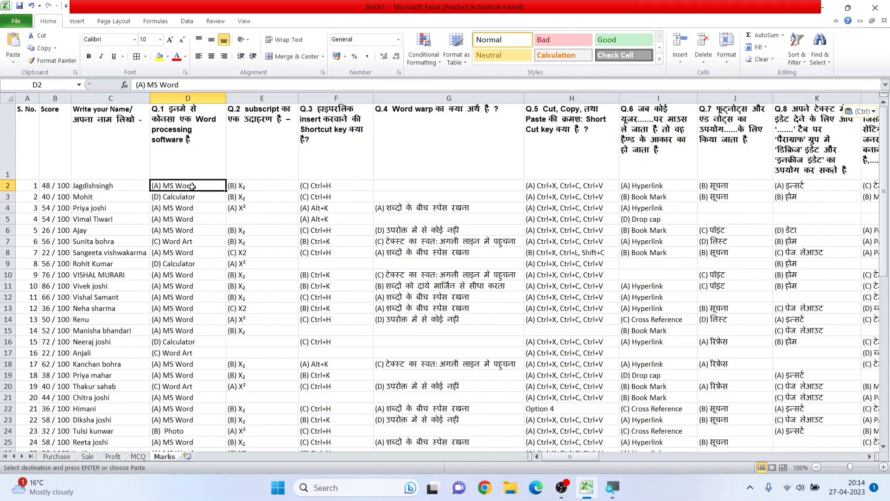
drag(185, 187, 464, 186)
click(8, 185)
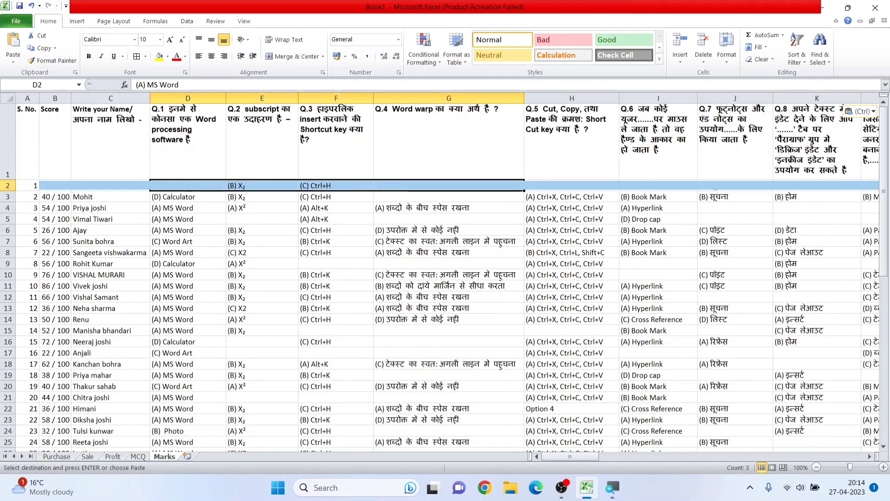
click(9, 160)
click(8, 185)
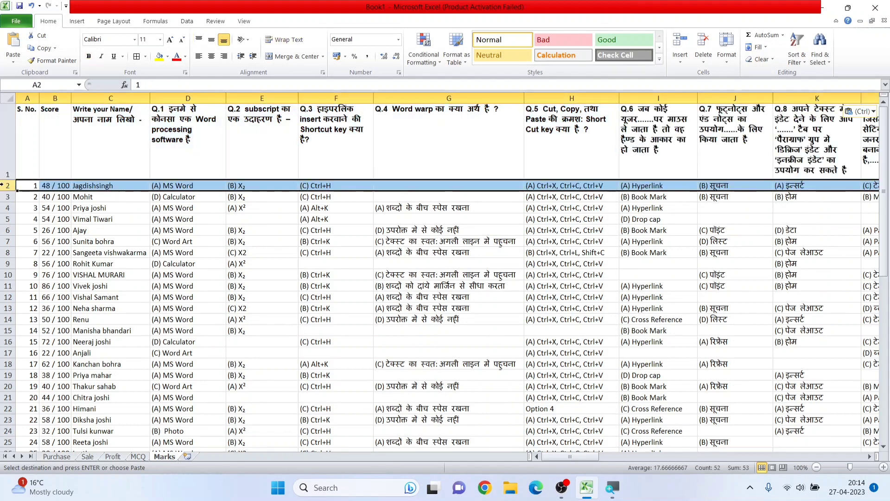
click(201, 186)
click(262, 188)
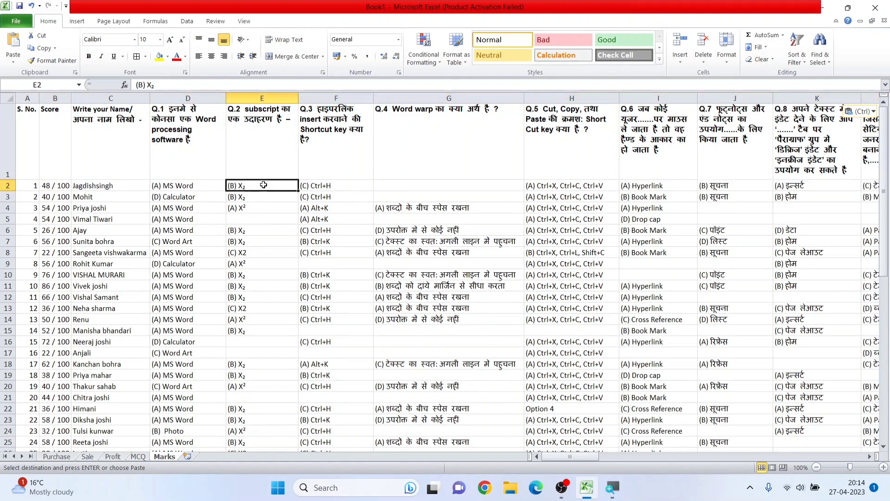
click(339, 186)
click(440, 187)
click(555, 184)
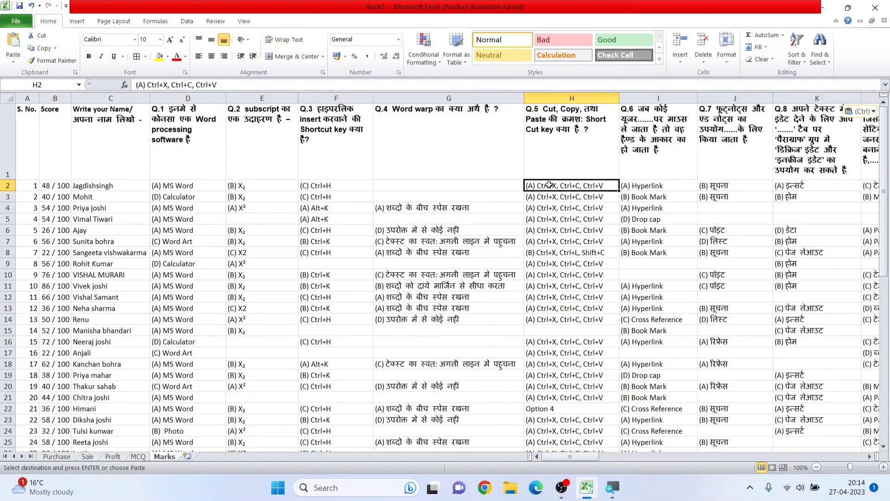
click(180, 187)
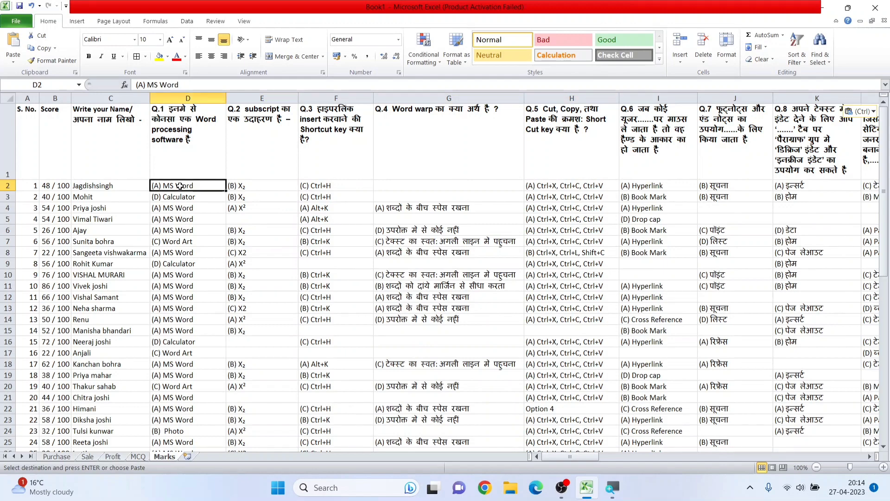
scroll(180, 187, down, 3)
scroll(174, 223, up, 3)
- Review the Sale and Profit sheets, and compare the MCQ sheet's data with its copy on the Marks sheet
click(87, 456)
click(112, 456)
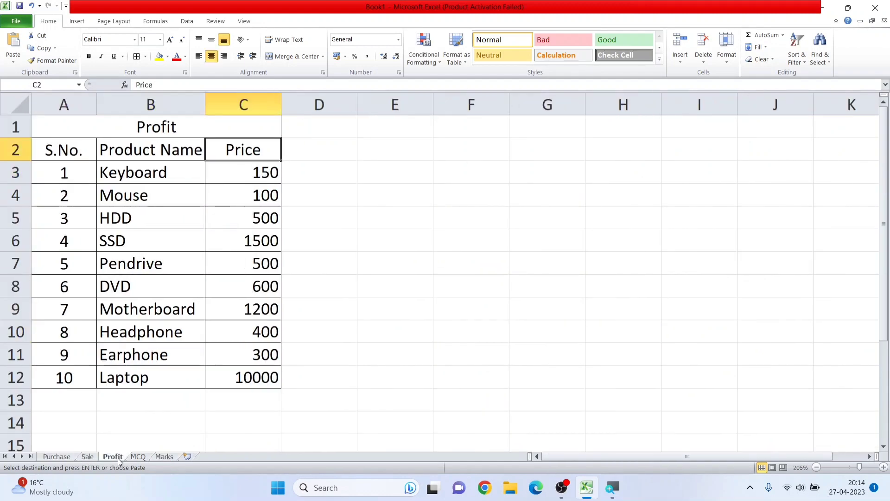
click(158, 457)
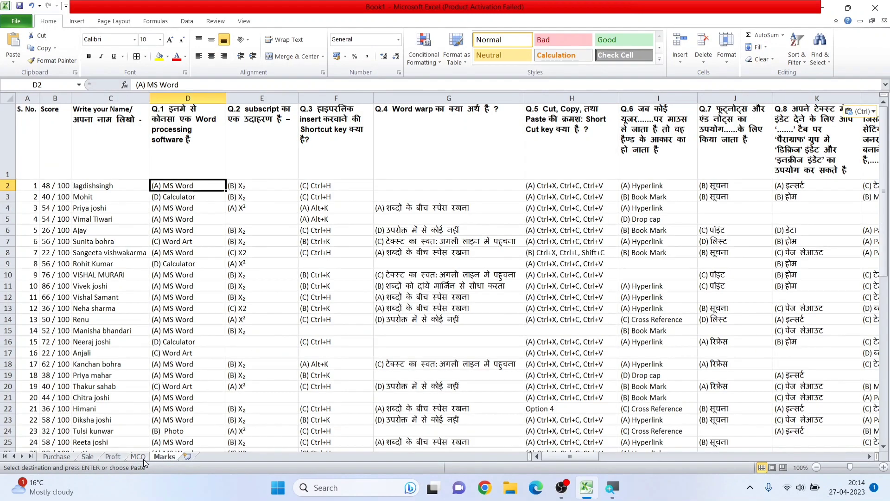
click(141, 457)
click(165, 457)
click(139, 457)
click(177, 174)
double_click(124, 203)
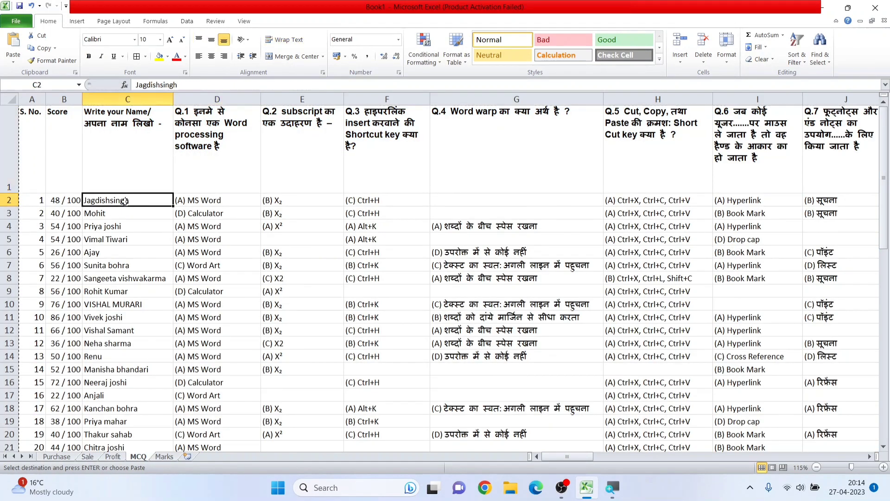
click(138, 226)
click(167, 458)
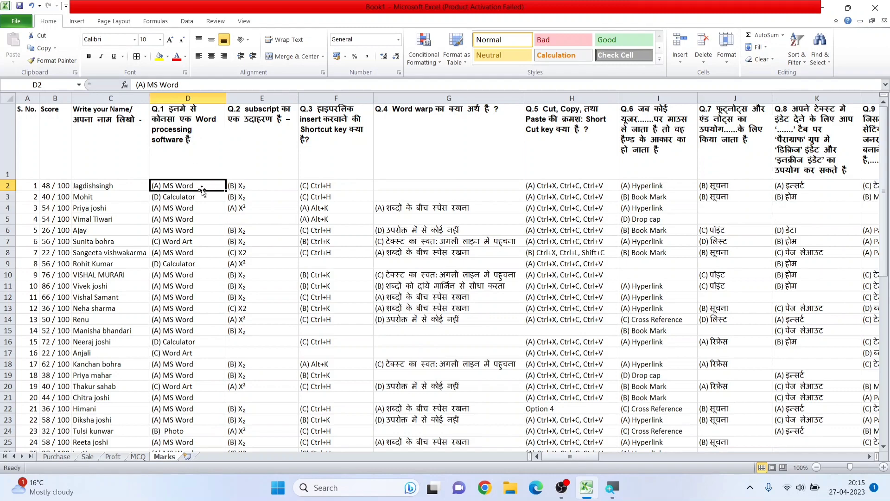
- Copy the answer text "(A) MS Word" from inside cell D2 of the Marks sheet
scroll(203, 190, down, 1)
ctrl+scroll(203, 190, up, 2)
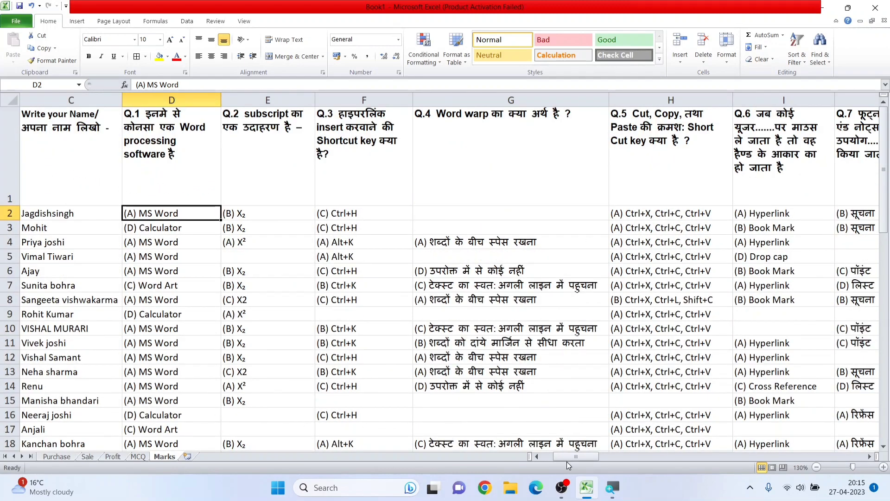
drag(569, 455, 557, 455)
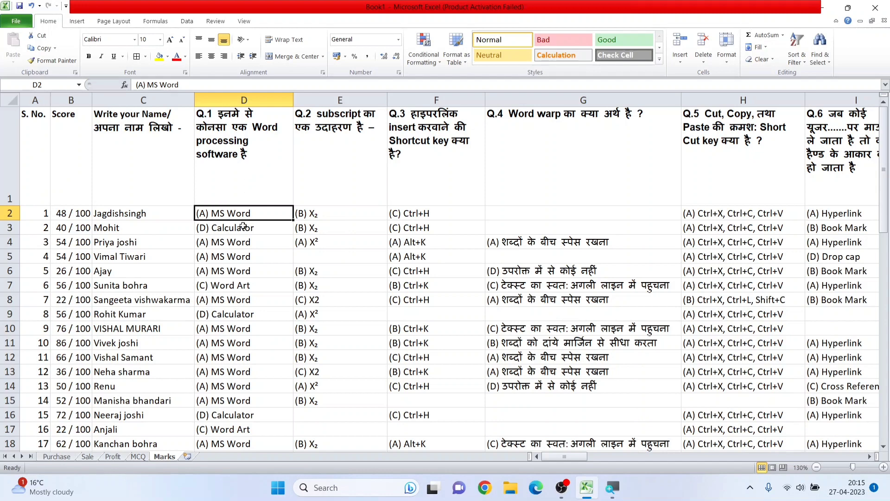
double_click(256, 215)
drag(256, 215, 190, 214)
click(248, 233)
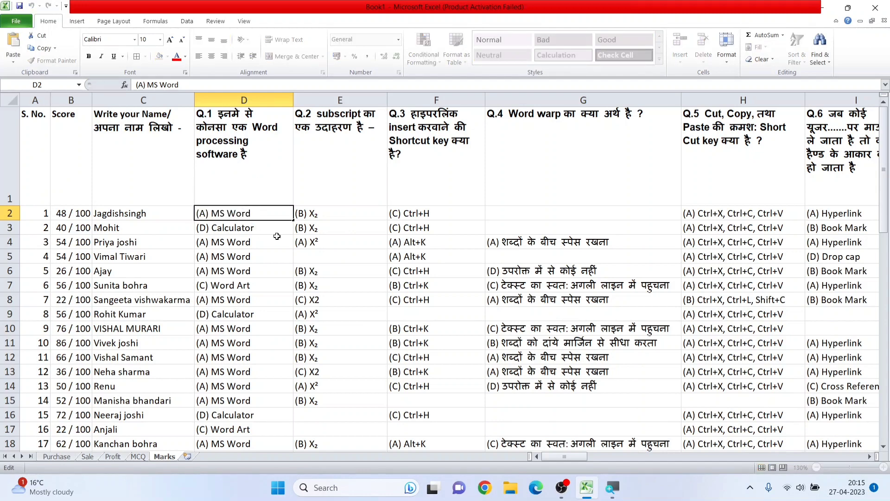
- Replace the answer in Marks cell D2 with the start of an IF formula that references MCQ!D2
click(264, 214)
text(=)
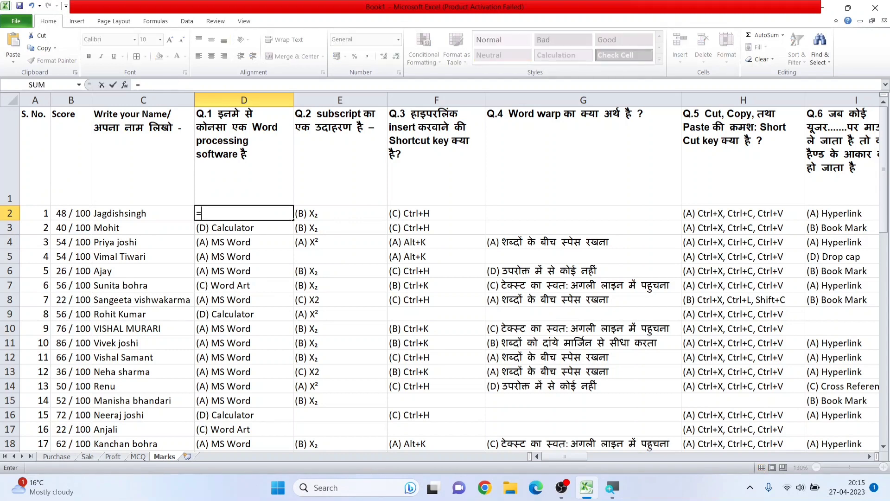
text(if()
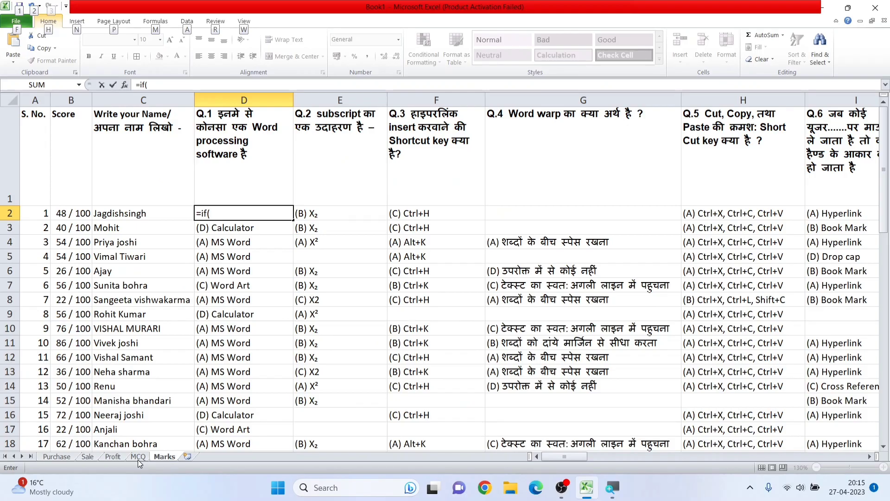
click(139, 459)
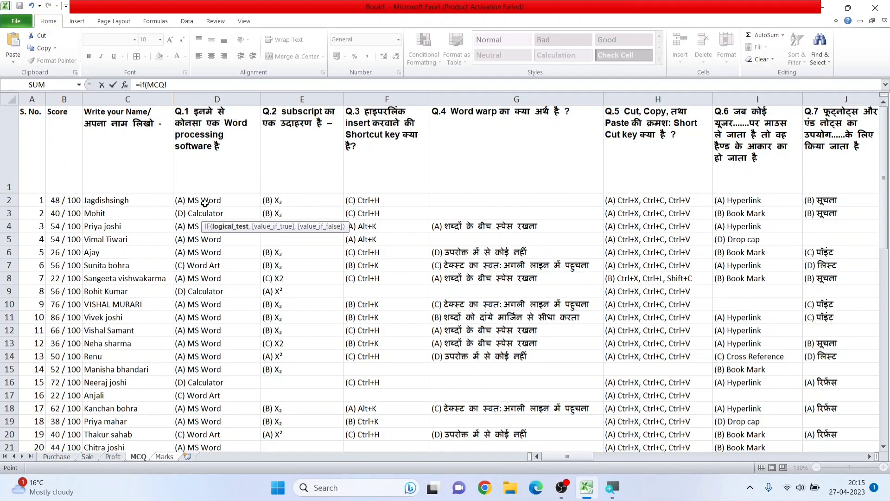
click(204, 200)
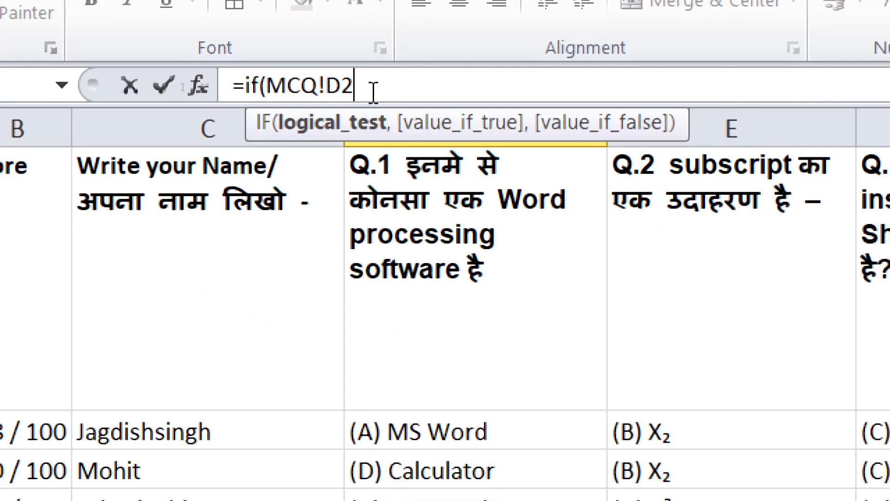
- Make the IF formula test for "(A) MS Word" and give 2 as the value if true
text(=)
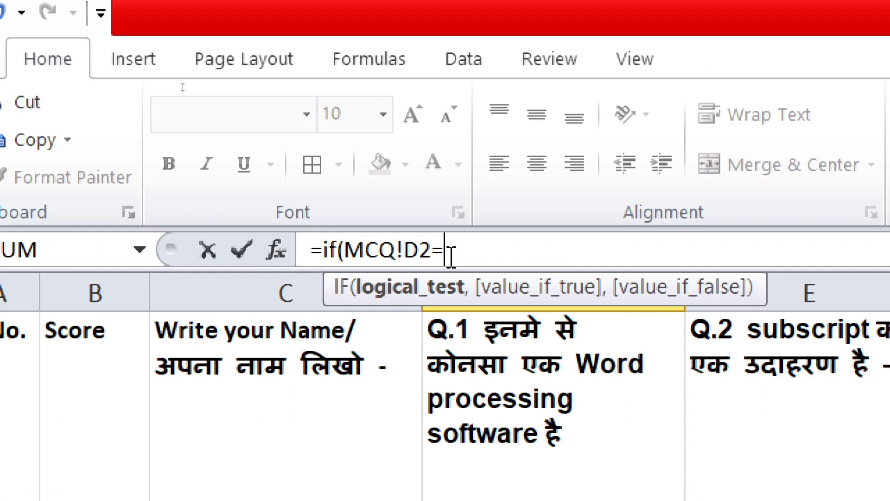
text(")
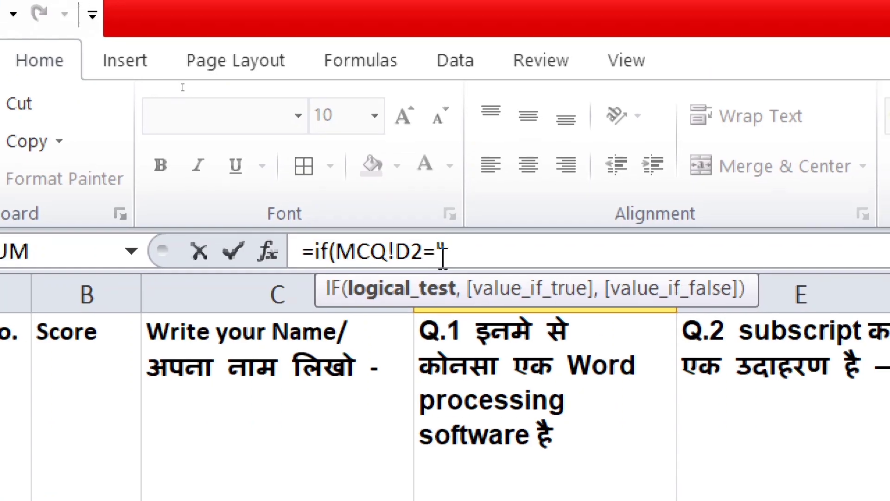
key(ctrl+v)
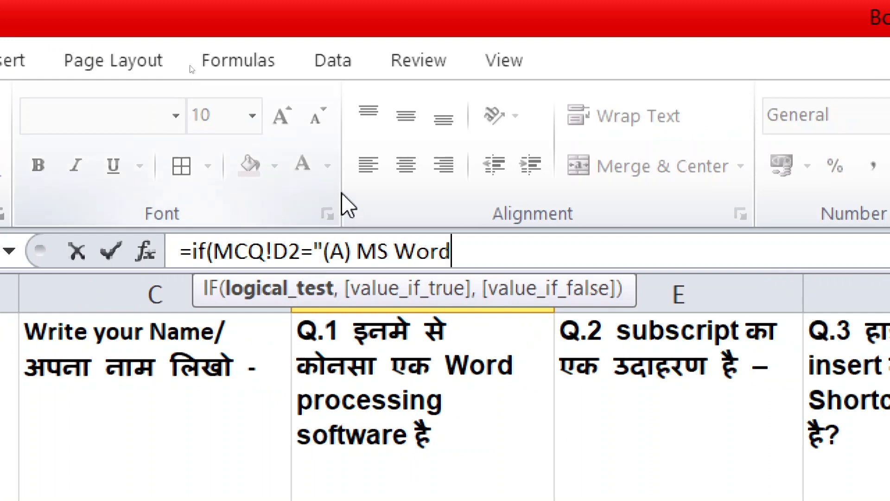
text(")
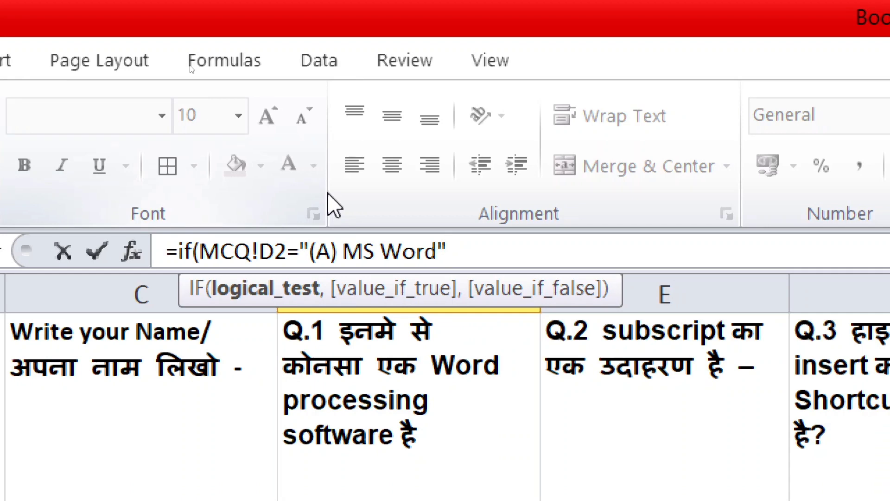
text(,)
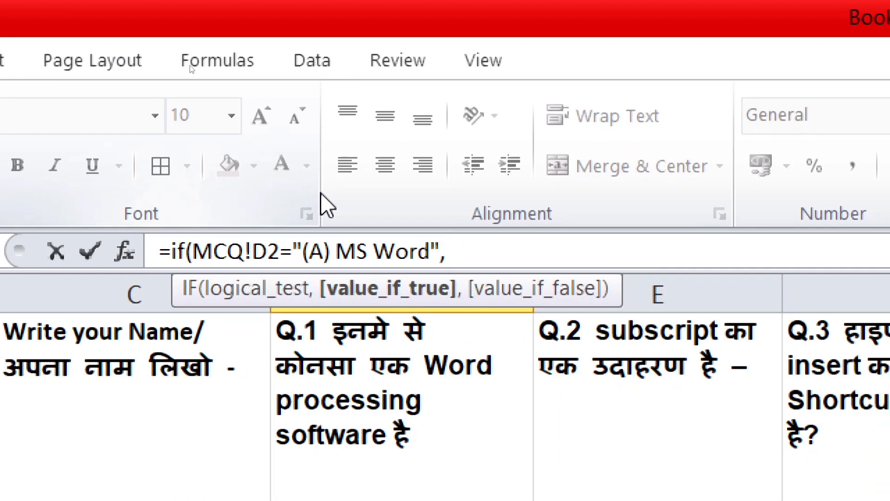
text(2)
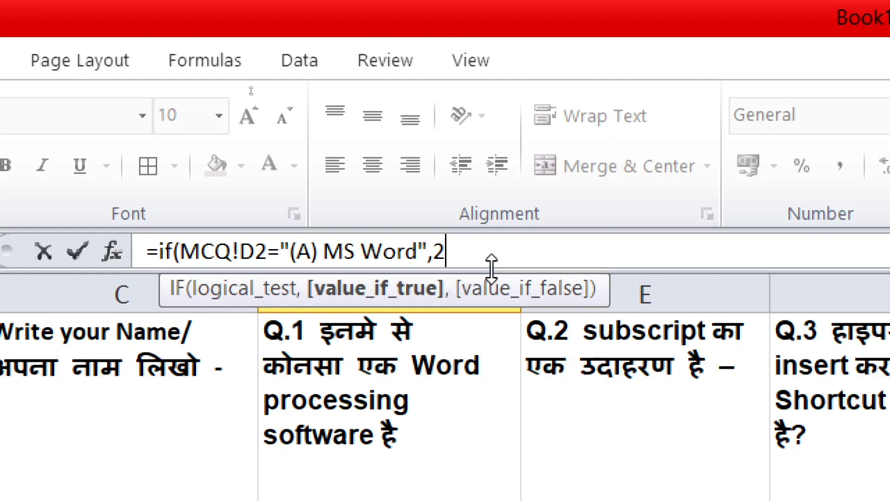
text(,)
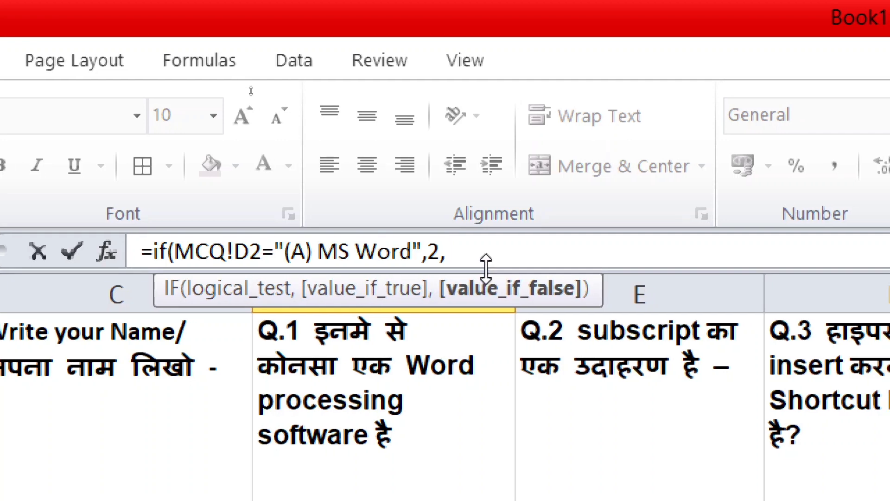
- Add a nested IF as the value if false, testing whether MCQ!D2 is blank ("")
text(if)
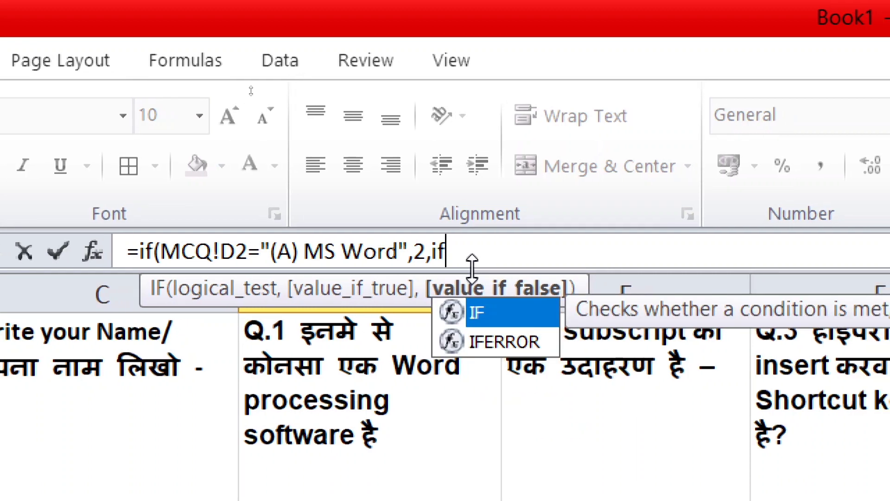
text(()
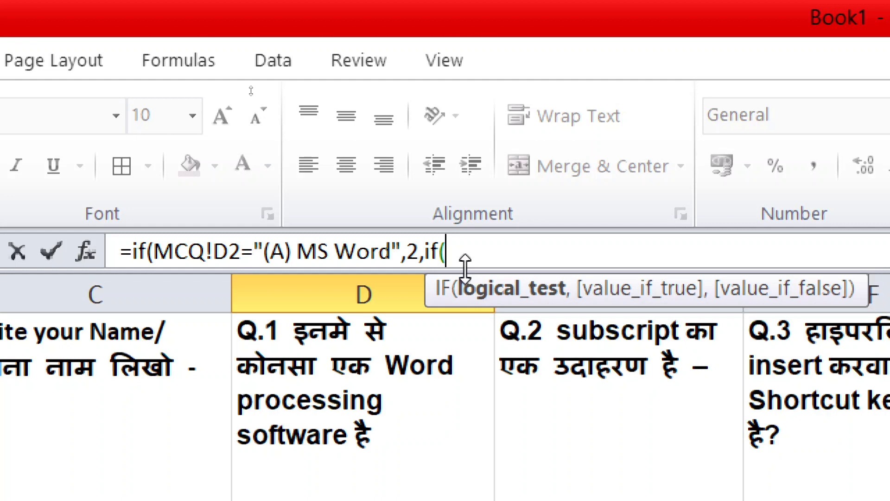
text(MCQ)
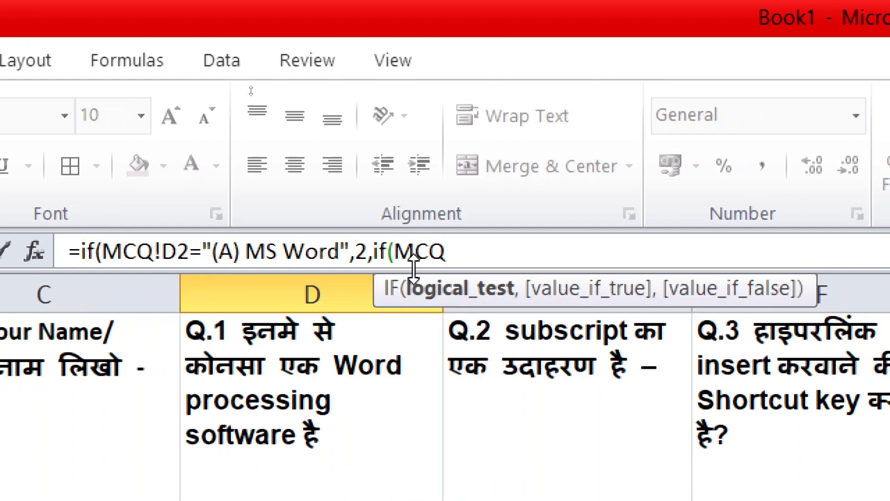
text(!)
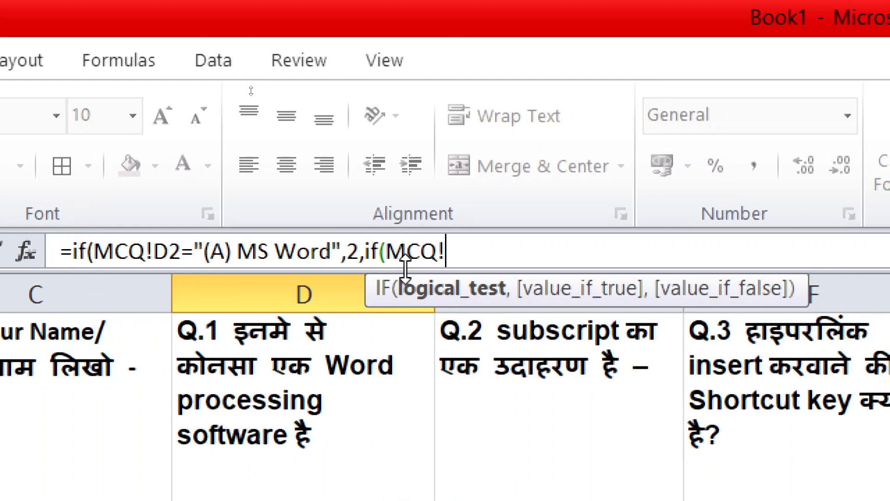
text(D@)
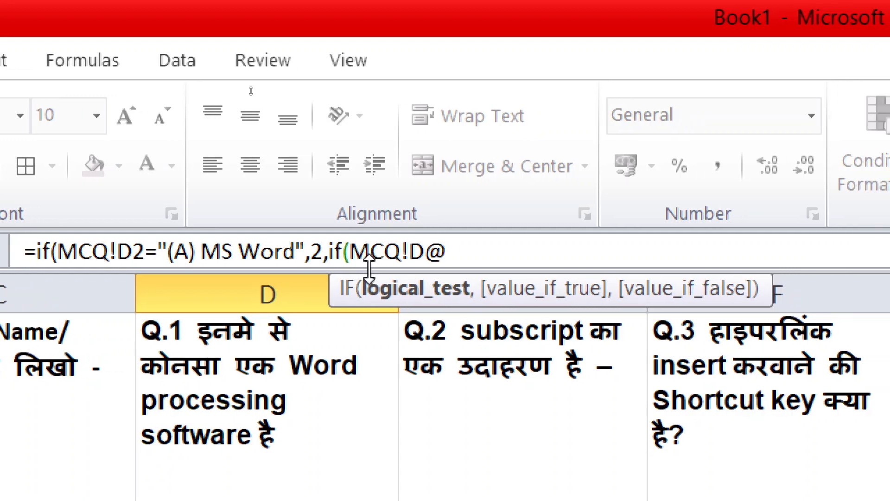
key(BackSpace)
text(2)
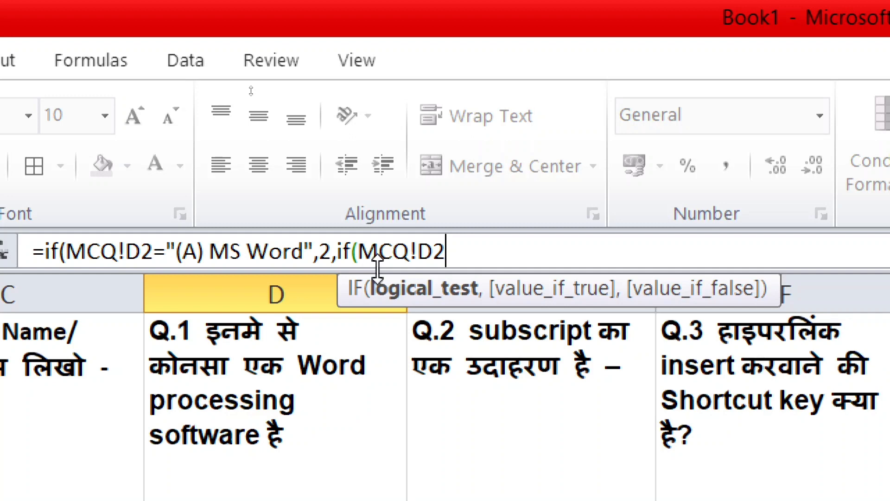
text(="")
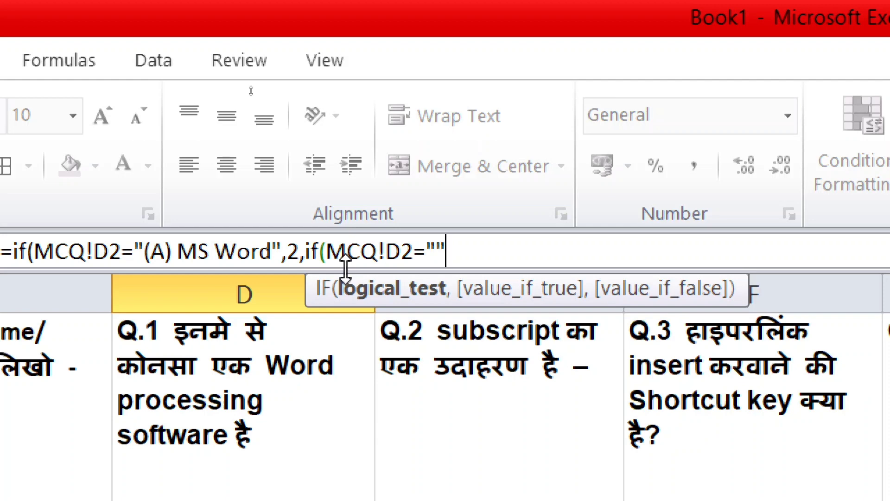
- Give the nested IF 0 for a blank answer and -1 otherwise, and close both functions
text(,0)
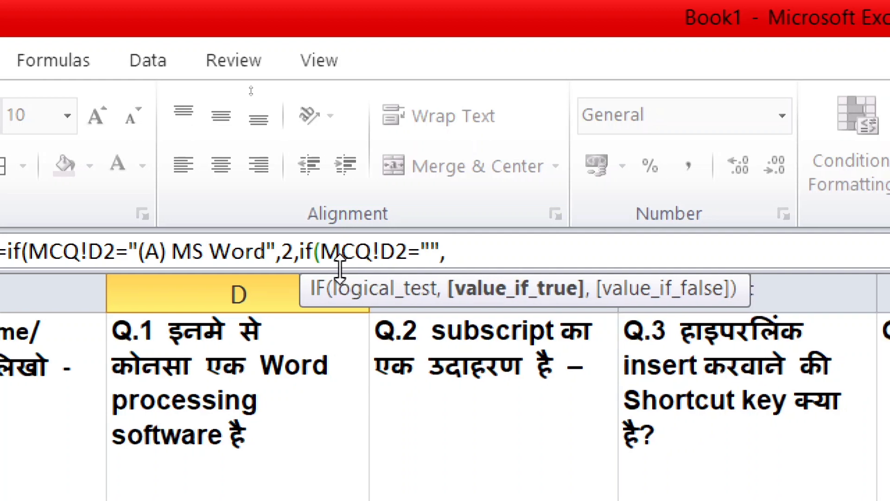
text(,)
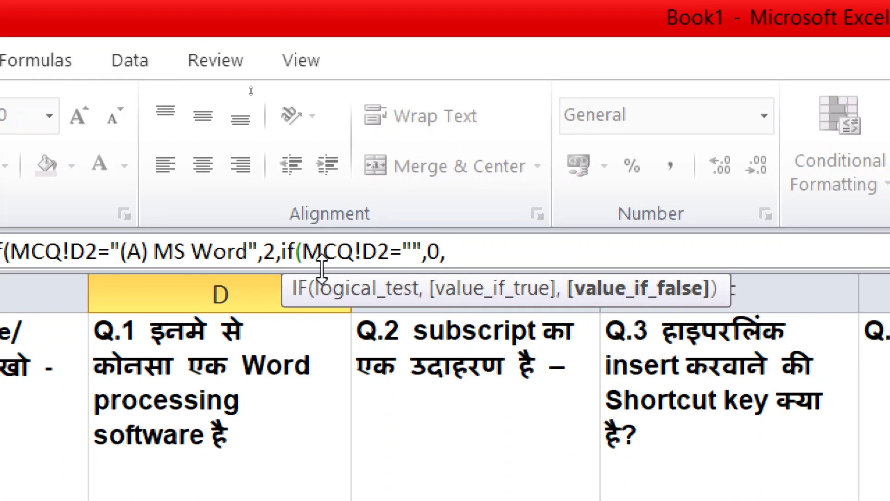
text(-1)
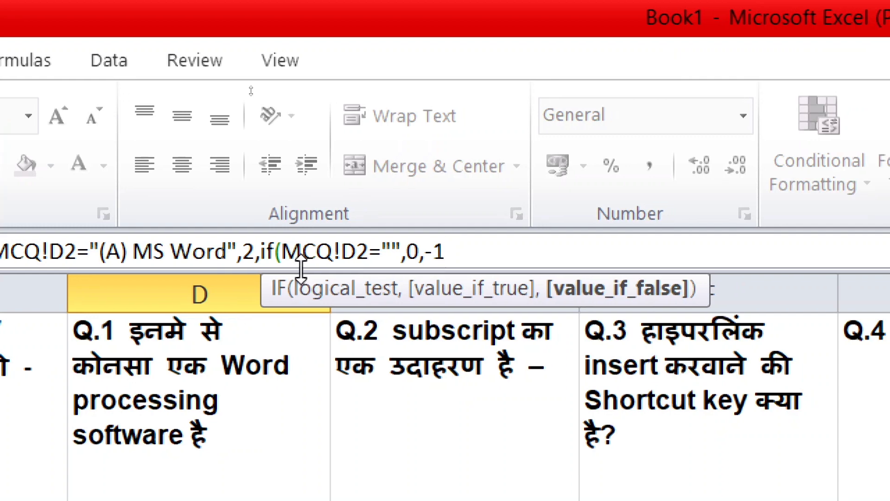
text(_)
text()))
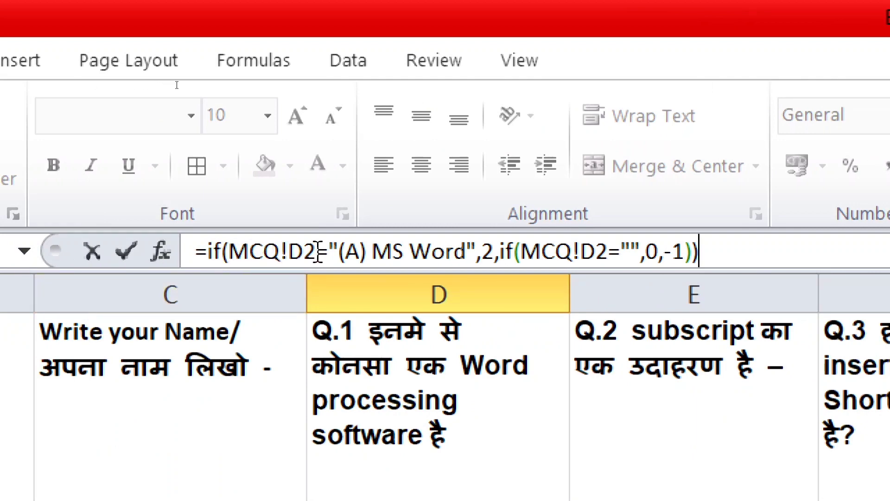
- Review the arguments of the nested IF formula and enter it in Marks cell D2
drag(329, 252, 482, 254)
click(482, 255)
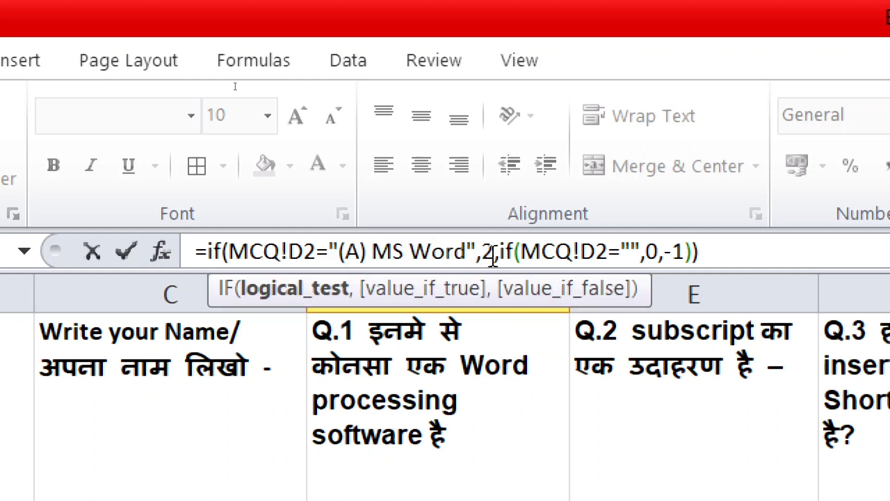
double_click(489, 255)
click(510, 255)
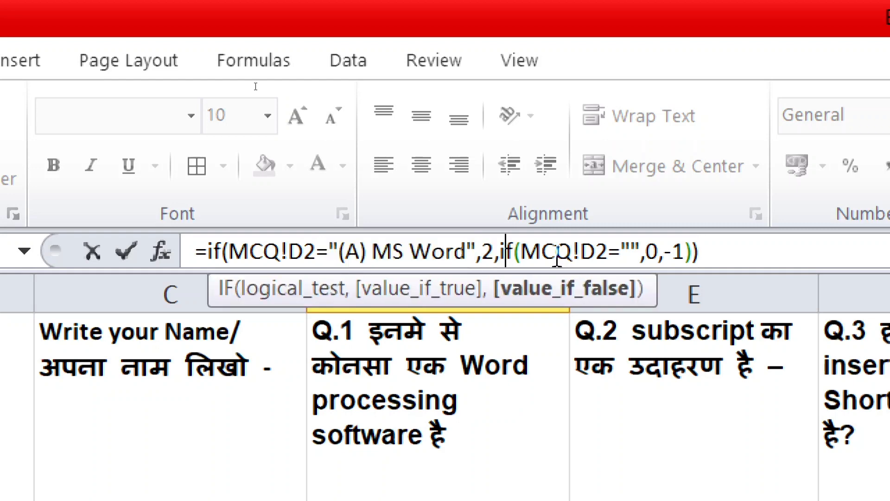
drag(517, 255, 686, 259)
click(667, 259)
click(711, 253)
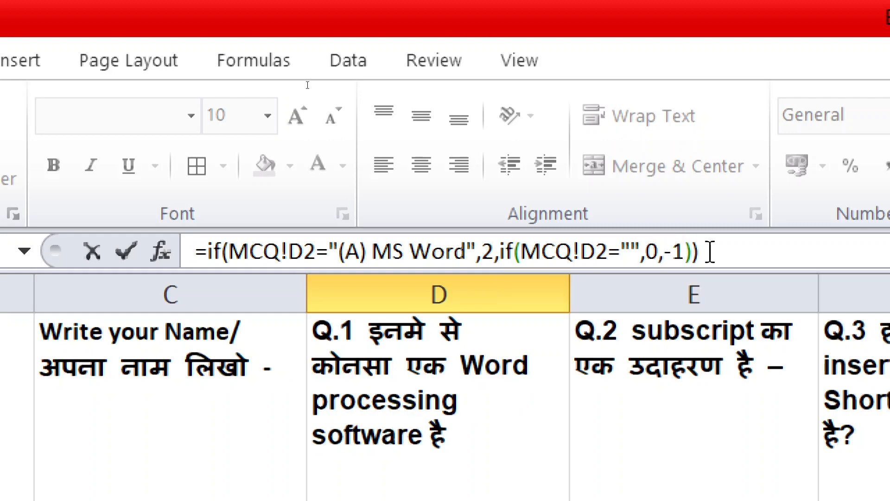
key(Return)
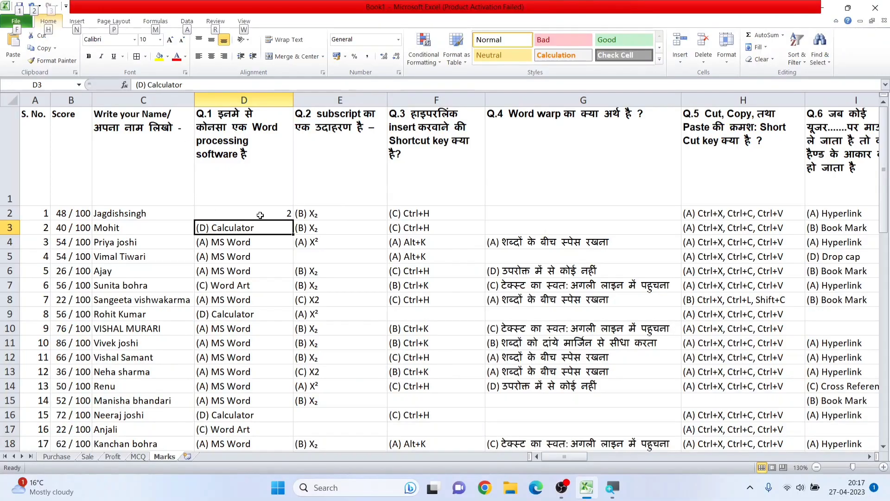
- Fill the D2 formula down the Q.1 column for all students and make column D narrower
click(495, 222)
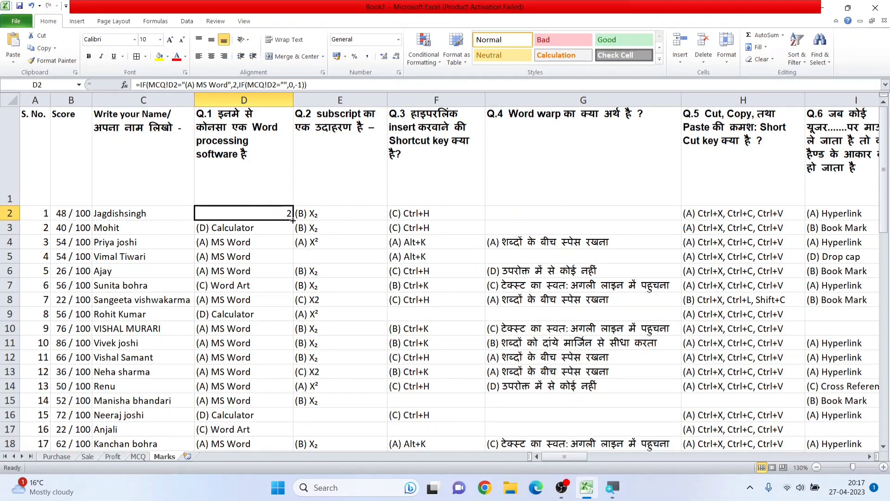
drag(292, 220, 286, 404)
scroll(285, 367, up, 13)
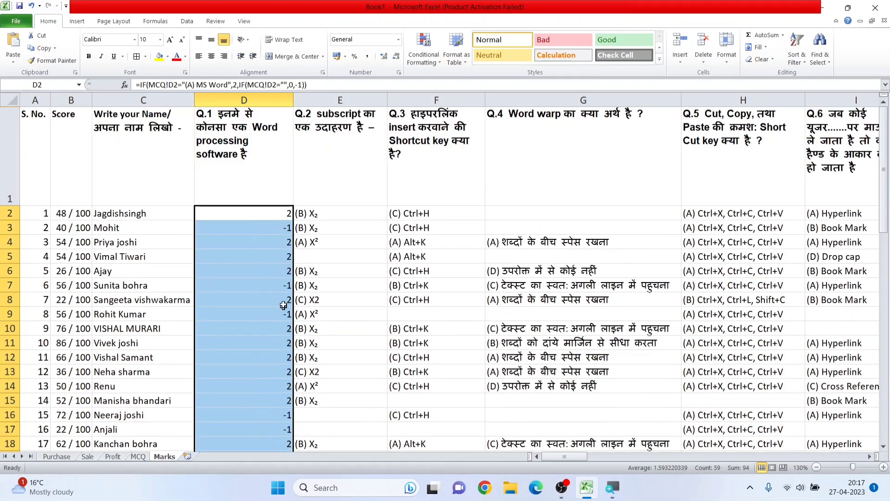
click(283, 305)
drag(293, 100, 257, 118)
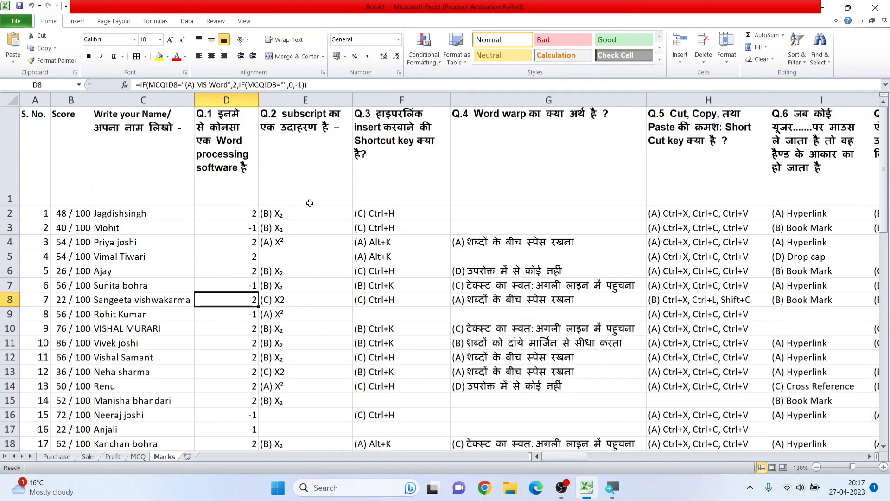
- Copy the answer text "(B) X₂" from inside cell E2 of the Marks sheet
click(311, 216)
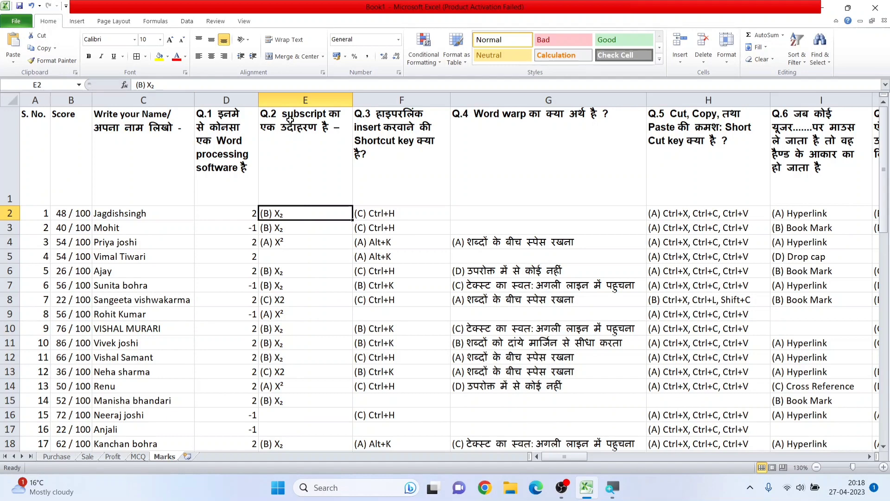
scroll(290, 120, up, 1)
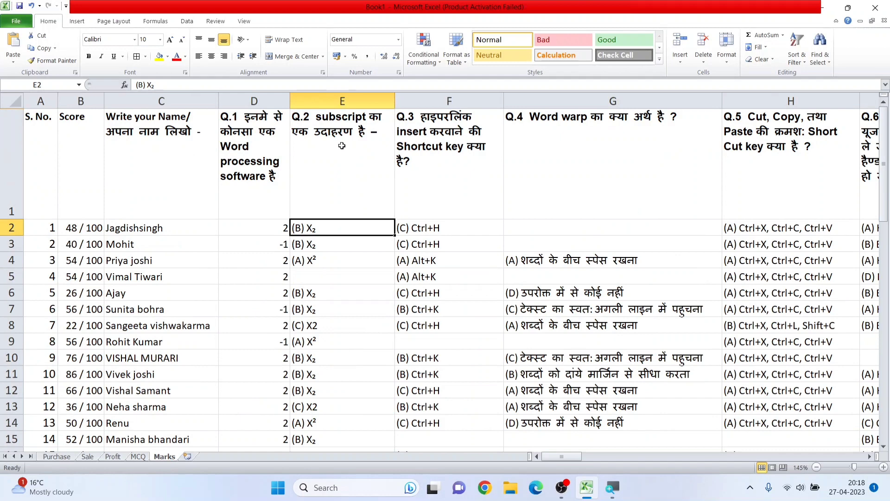
double_click(322, 230)
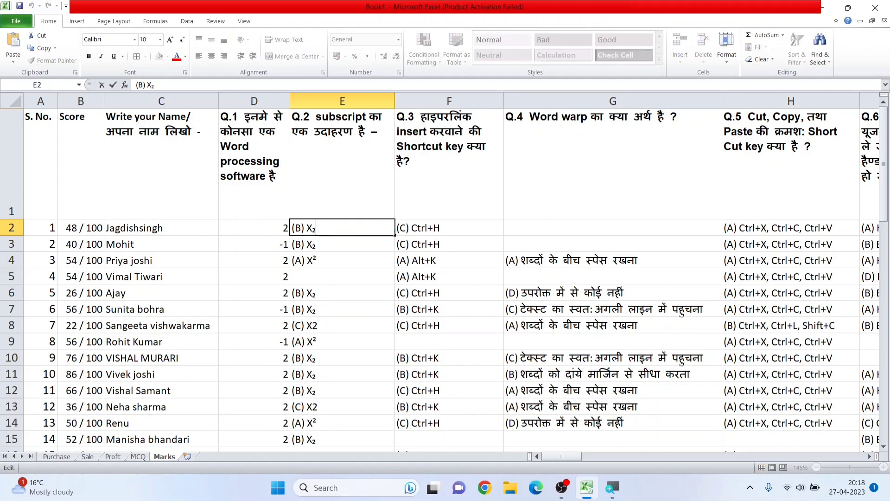
drag(319, 228, 292, 228)
key(ctrl+c)
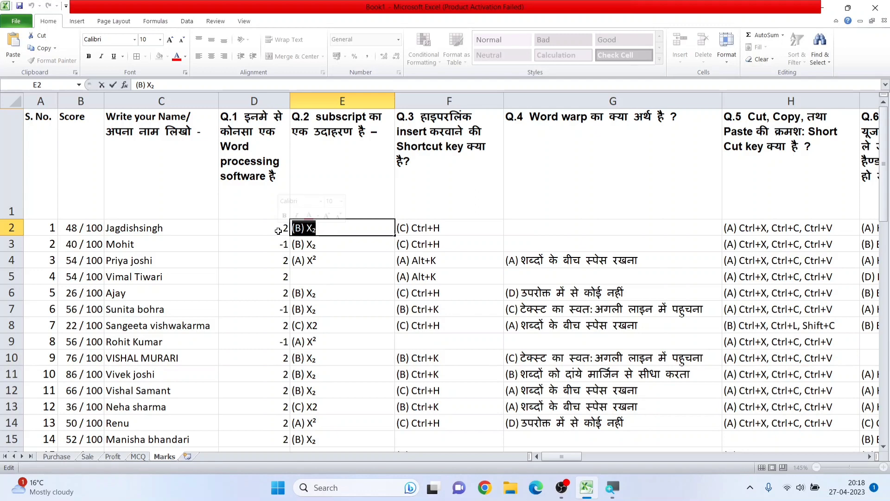
- Replace the answer in Marks cell E2 with the start of an IF formula that references MCQ!E2
text(=if()
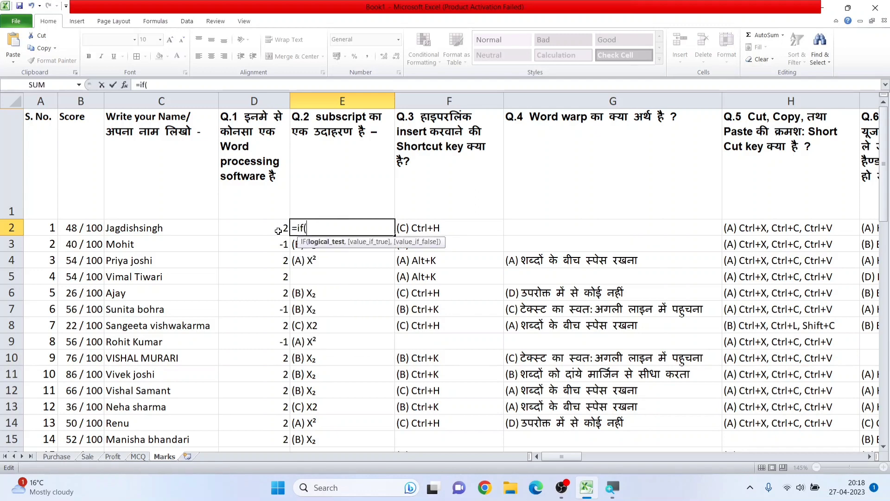
click(138, 457)
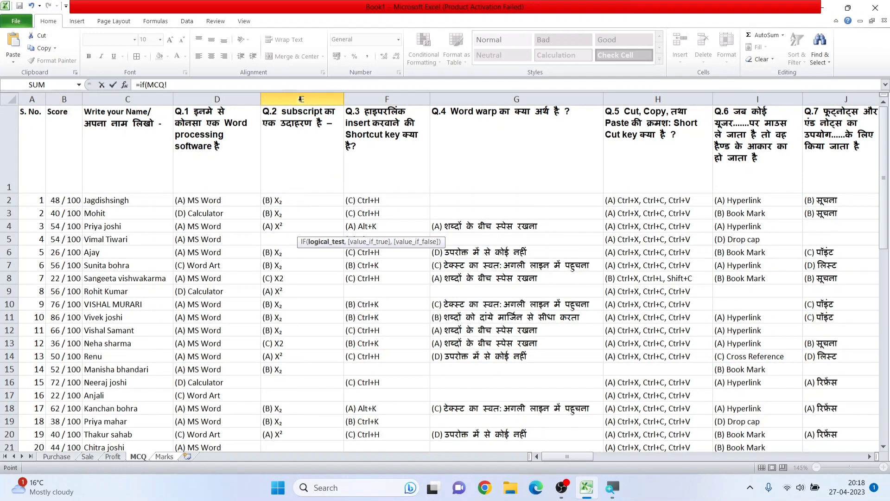
click(297, 202)
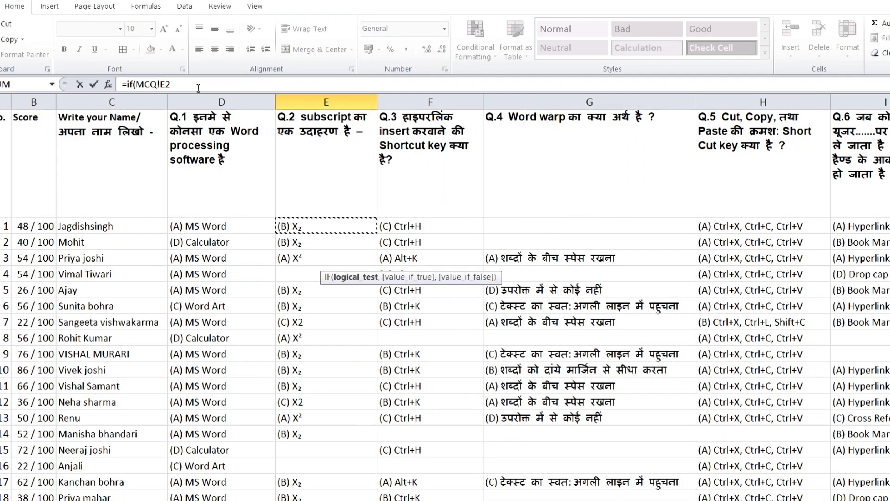
- Make the E2 formula test for the copied answer "(B) X₂" and give 2 as the value if true
click(192, 87)
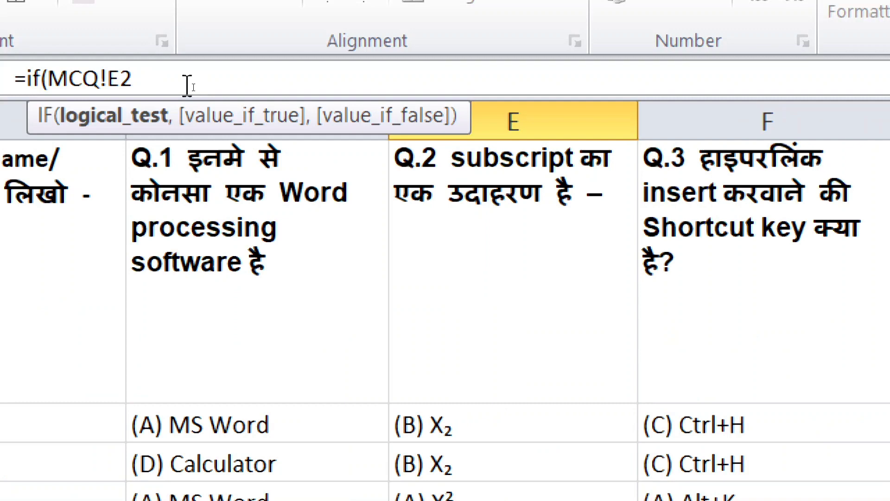
text(=)
text(")
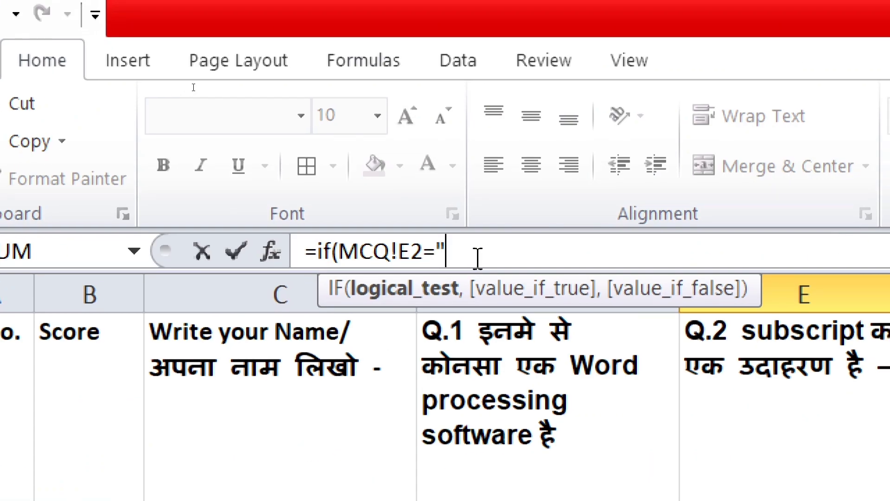
key(ctrl+v)
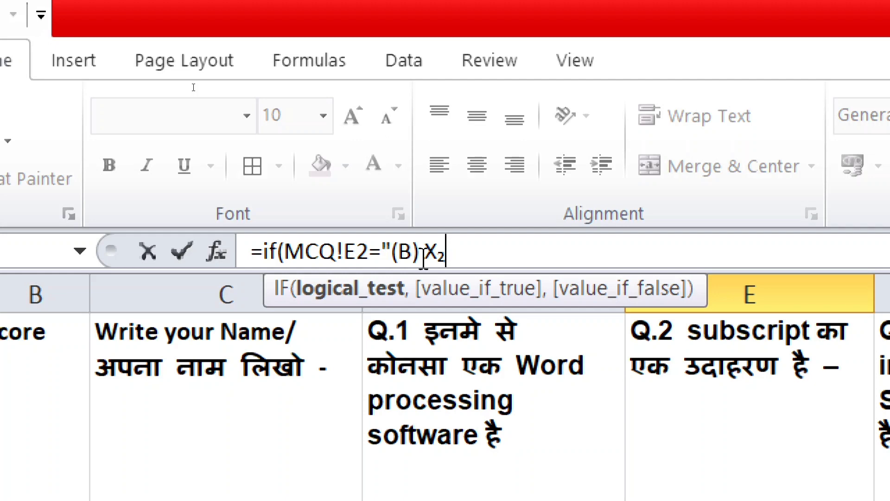
text(")
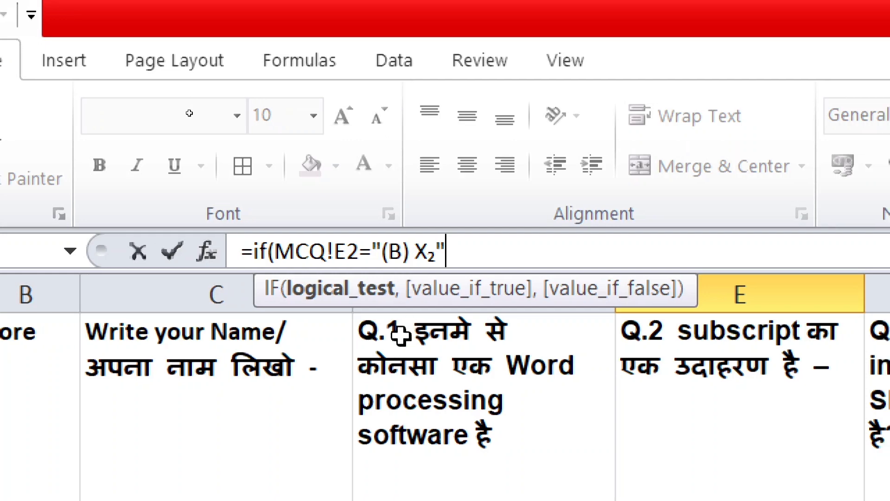
text(,2)
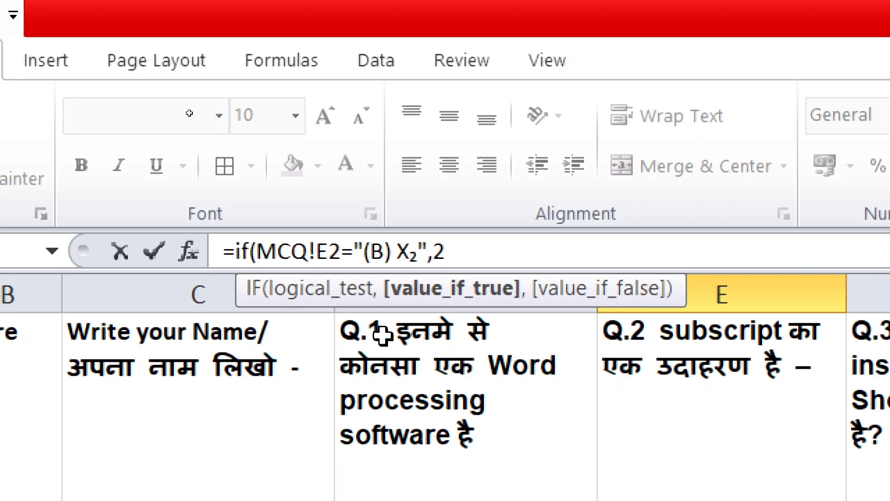
text(,)
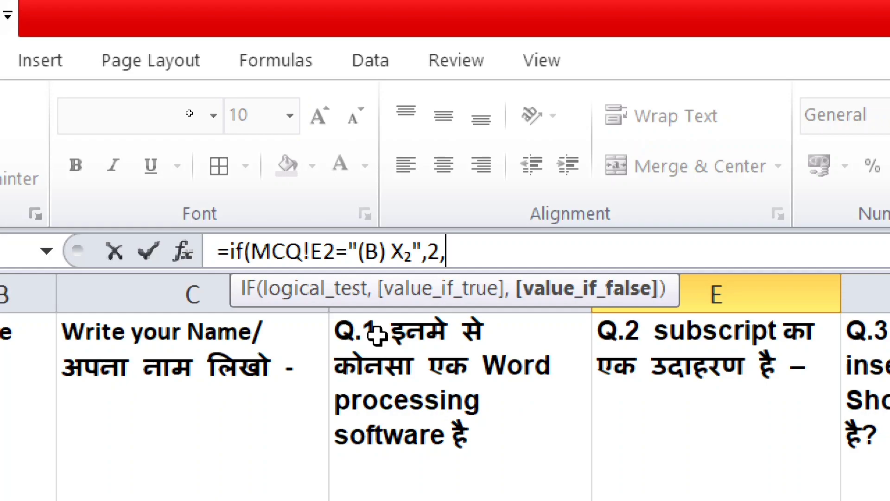
- Add a nested IF to the E2 formula that tests whether MCQ!E2 is blank ("")
text(if()
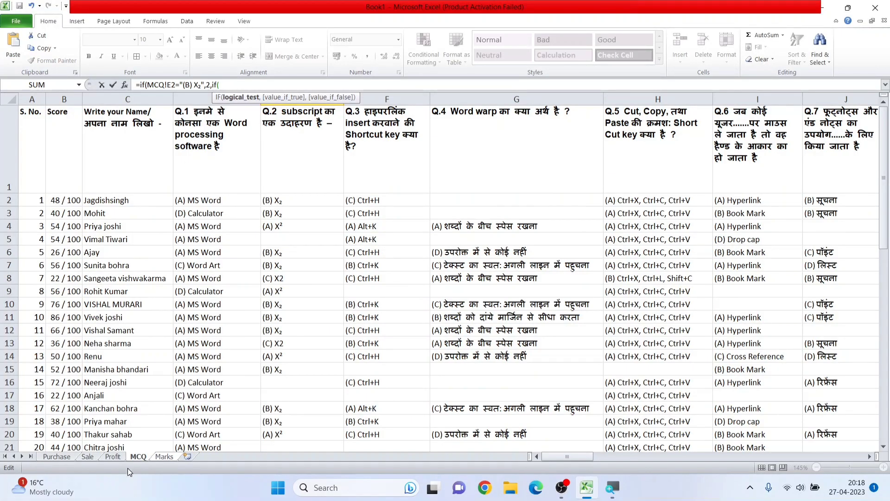
click(138, 456)
click(292, 199)
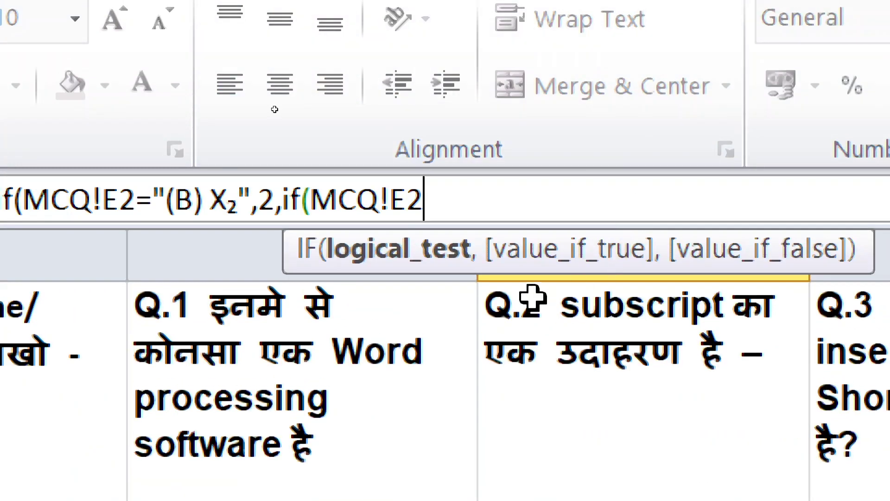
text(=")
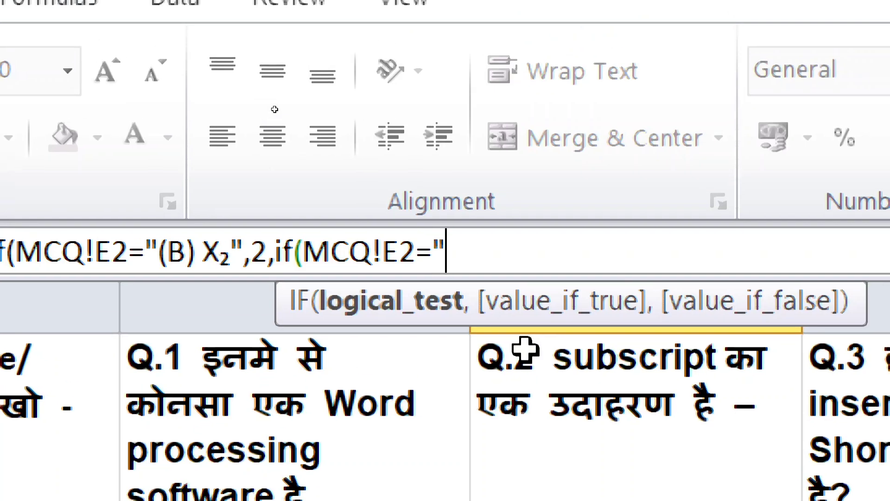
text(")
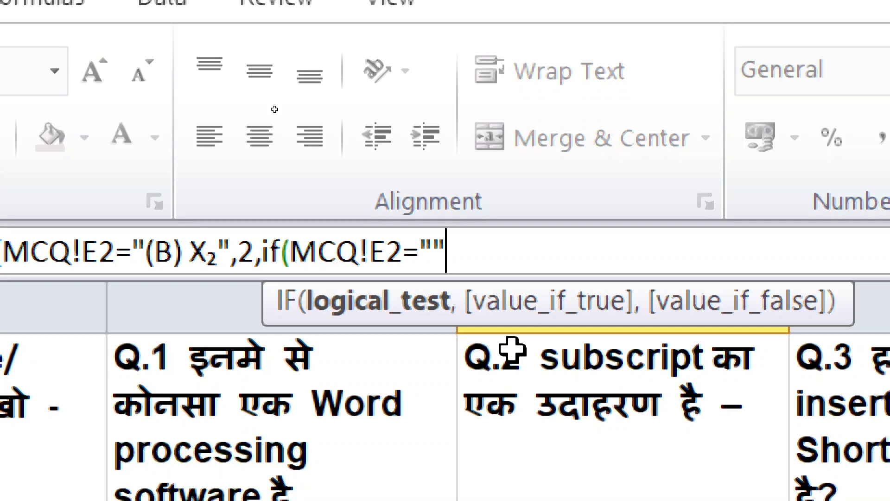
- Complete the nested IF in E2 to return 0 when MCQ!E2 is blank and -1 otherwise, and enter the formula
text(,0)
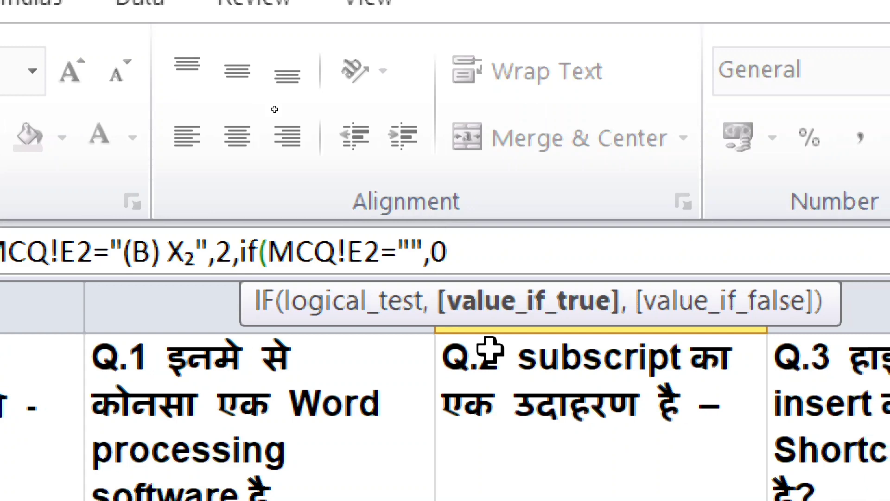
text(,)
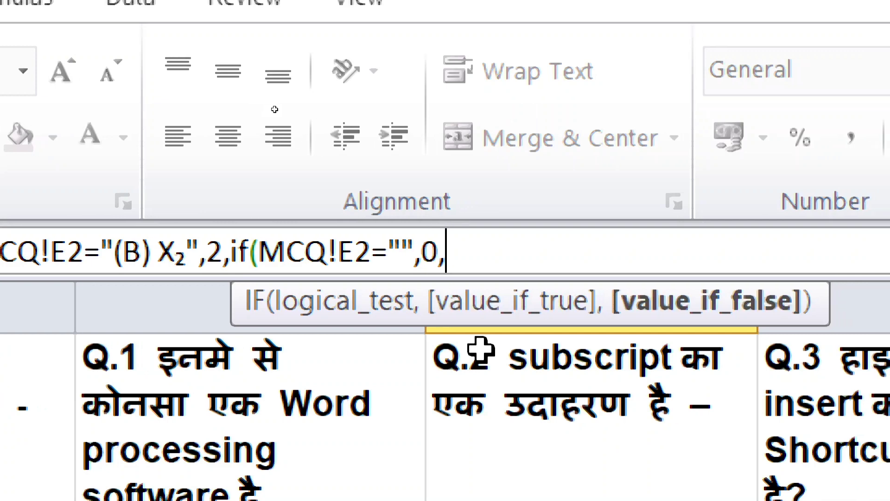
text(-1)
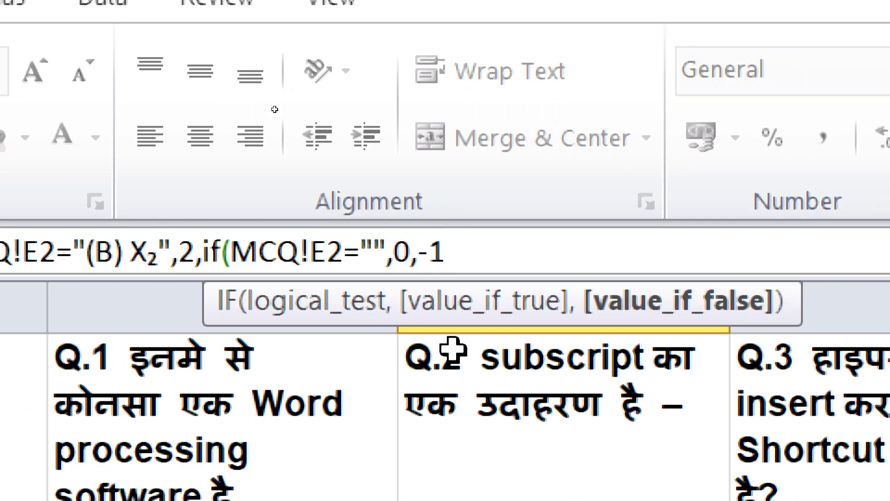
text())
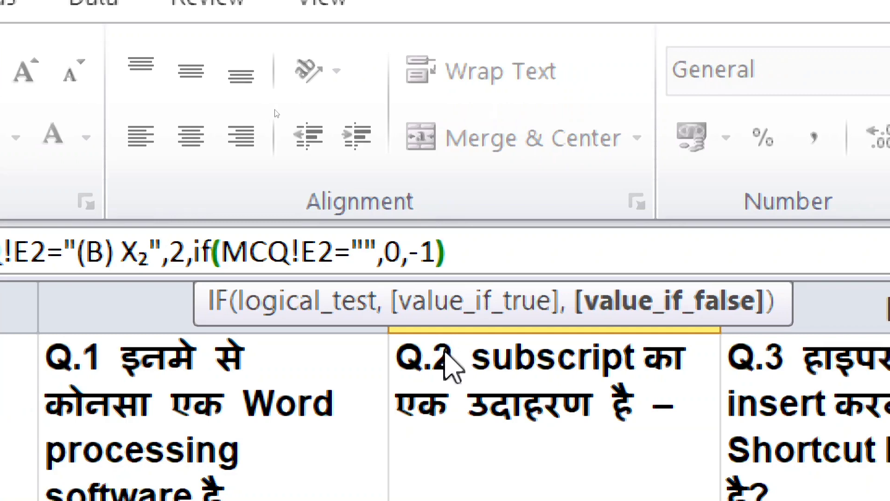
text())
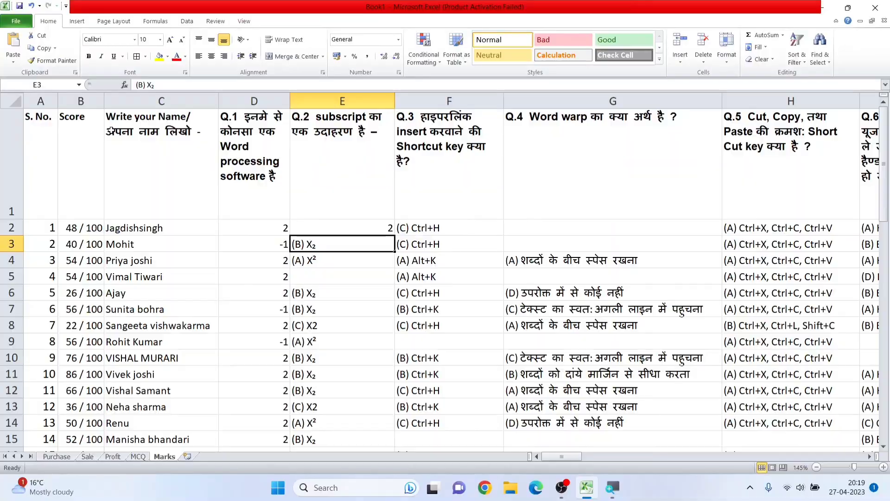
- Fill the E2 scoring formula down the Q.2 column of the Marks sheet through E60
click(359, 231)
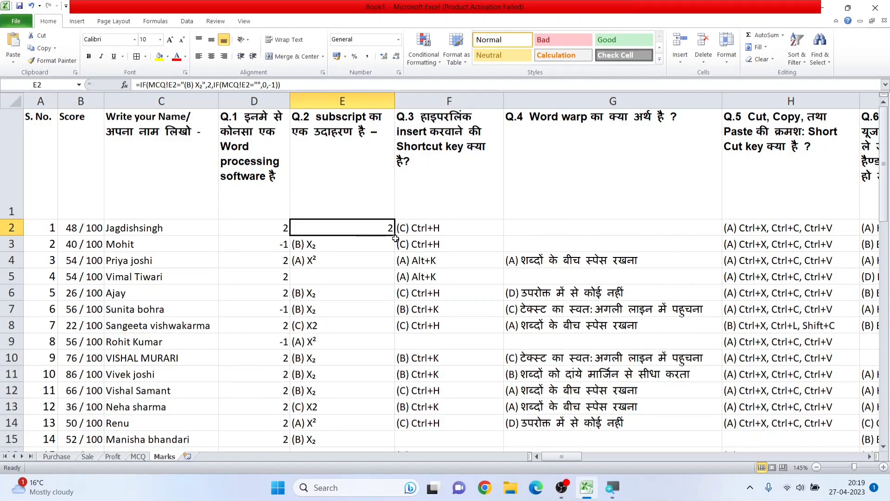
drag(395, 235, 375, 431)
scroll(374, 375, up, 13)
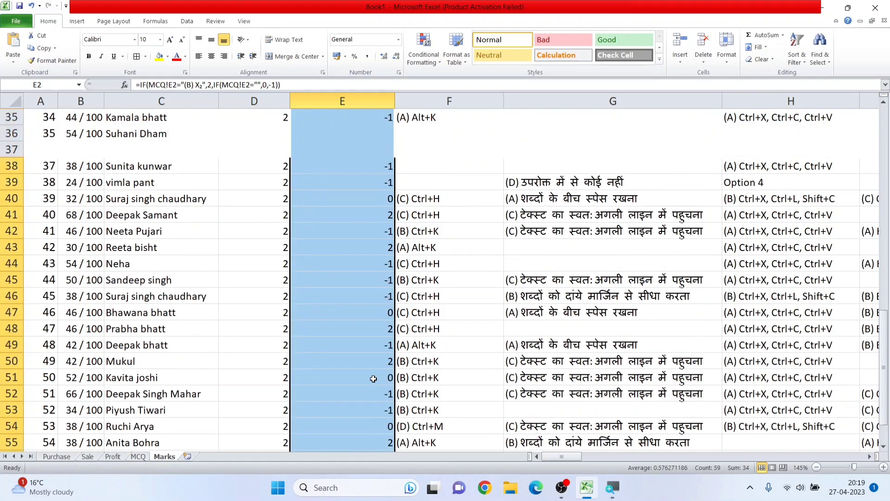
- Check the filled Q.2 scores and their formulas in column E, from the first rows to the last entry
click(369, 242)
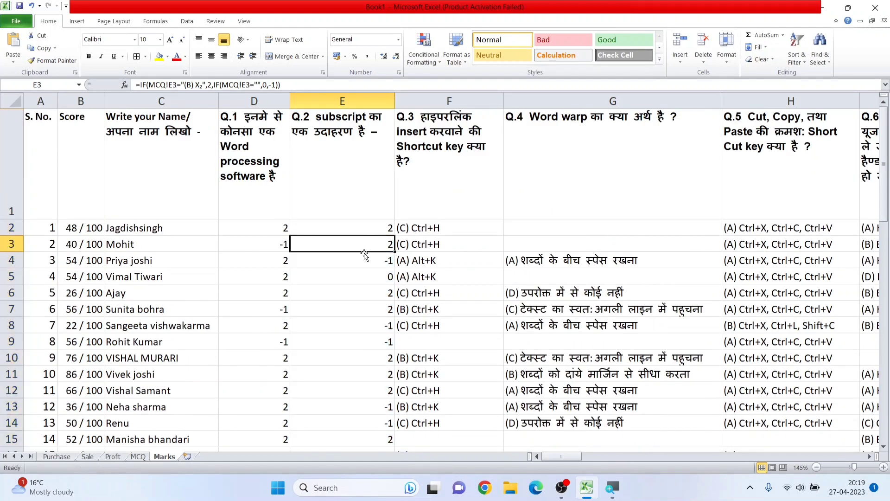
key(ctrl+Down)
scroll(365, 249, up, 16)
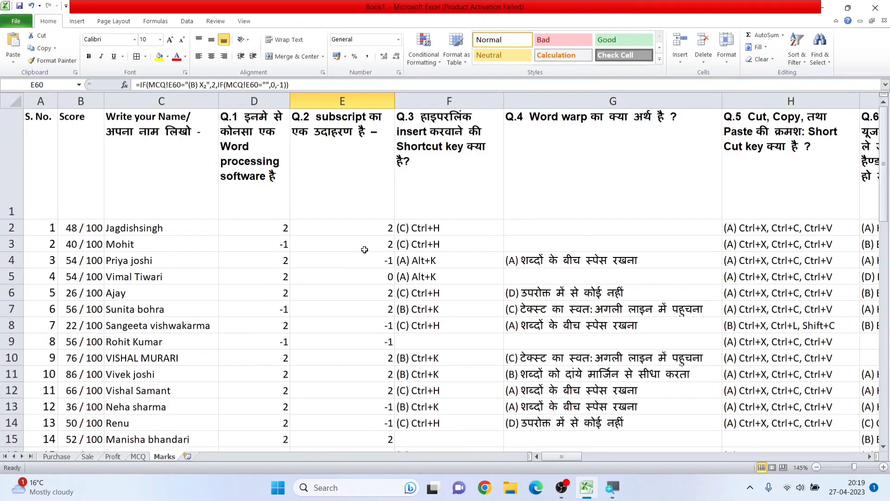
click(365, 246)
click(371, 228)
click(369, 242)
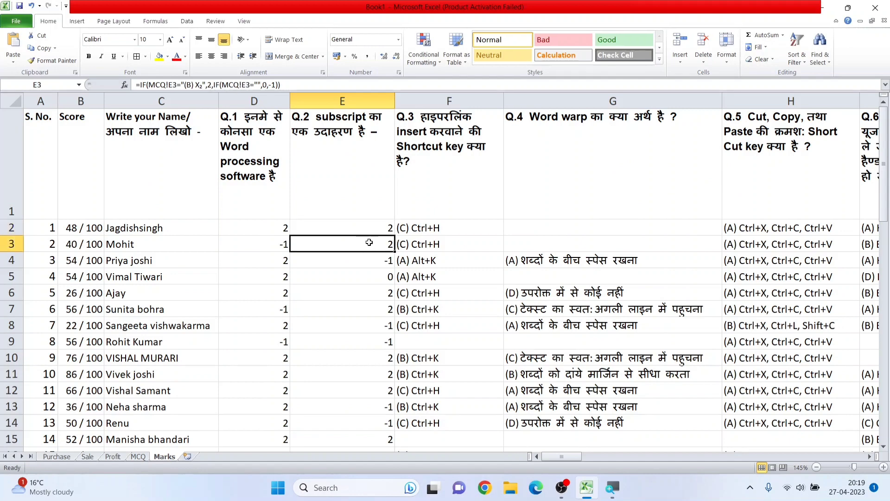
click(375, 260)
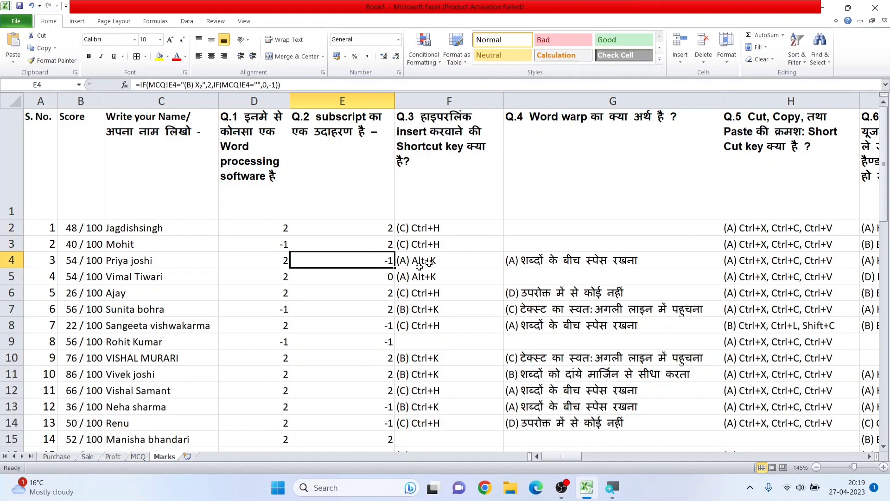
click(364, 277)
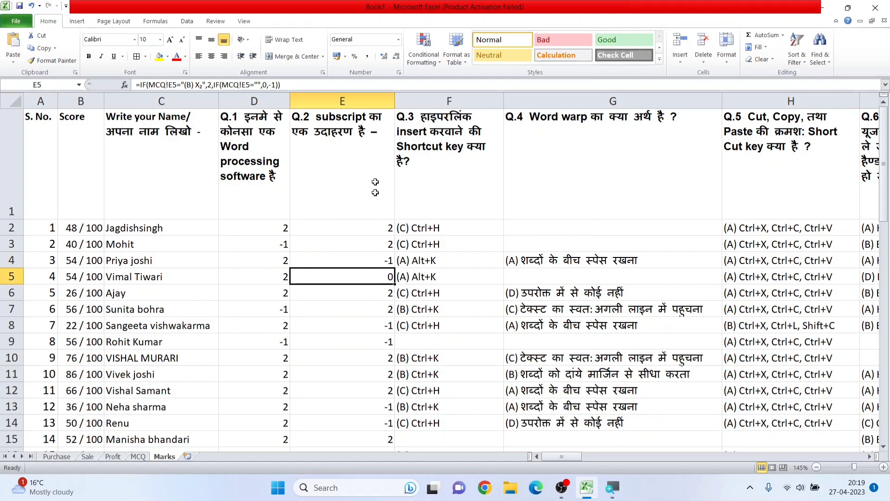
- Narrow the Q.2 column E on the Marks sheet to about the width of its wrapped heading
drag(393, 101, 347, 101)
click(329, 264)
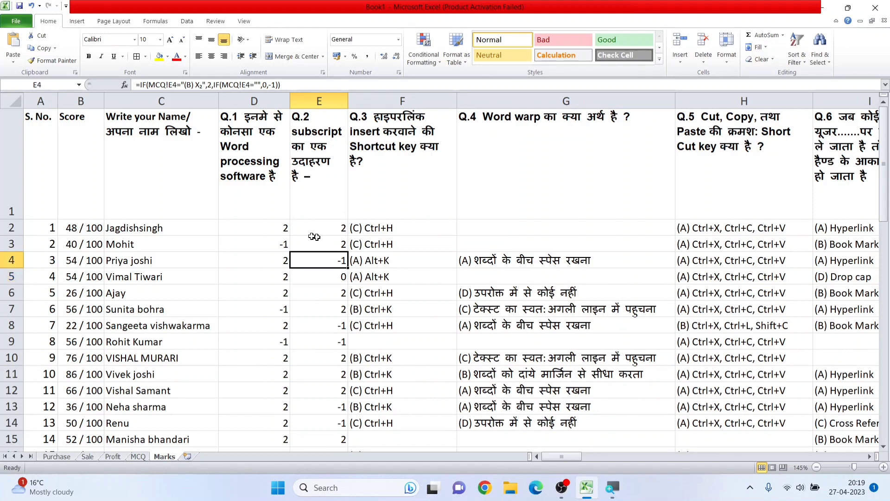
drag(232, 226, 509, 224)
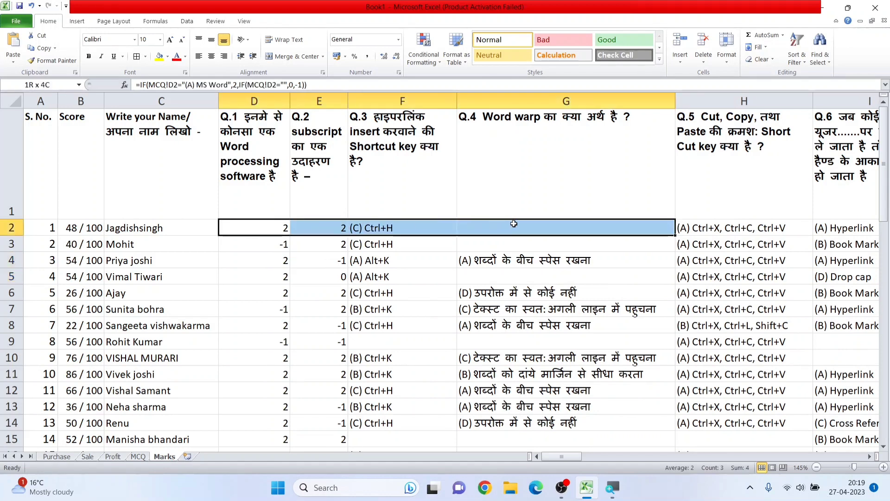
click(412, 255)
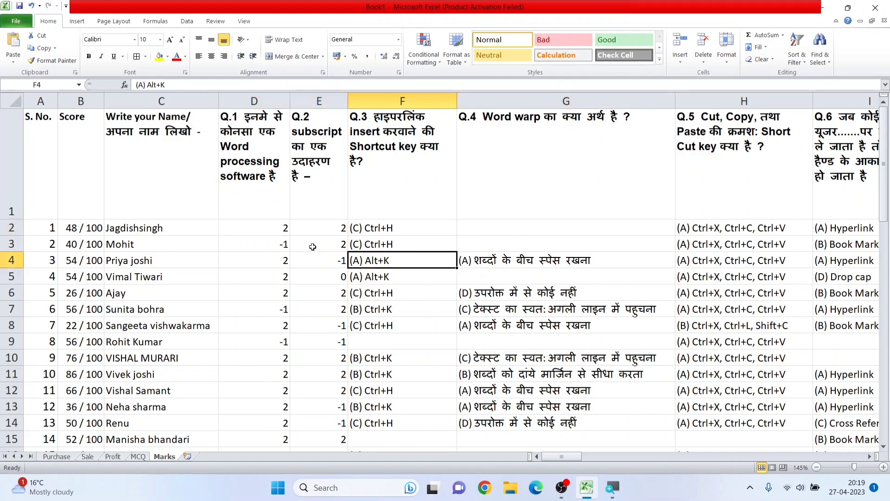